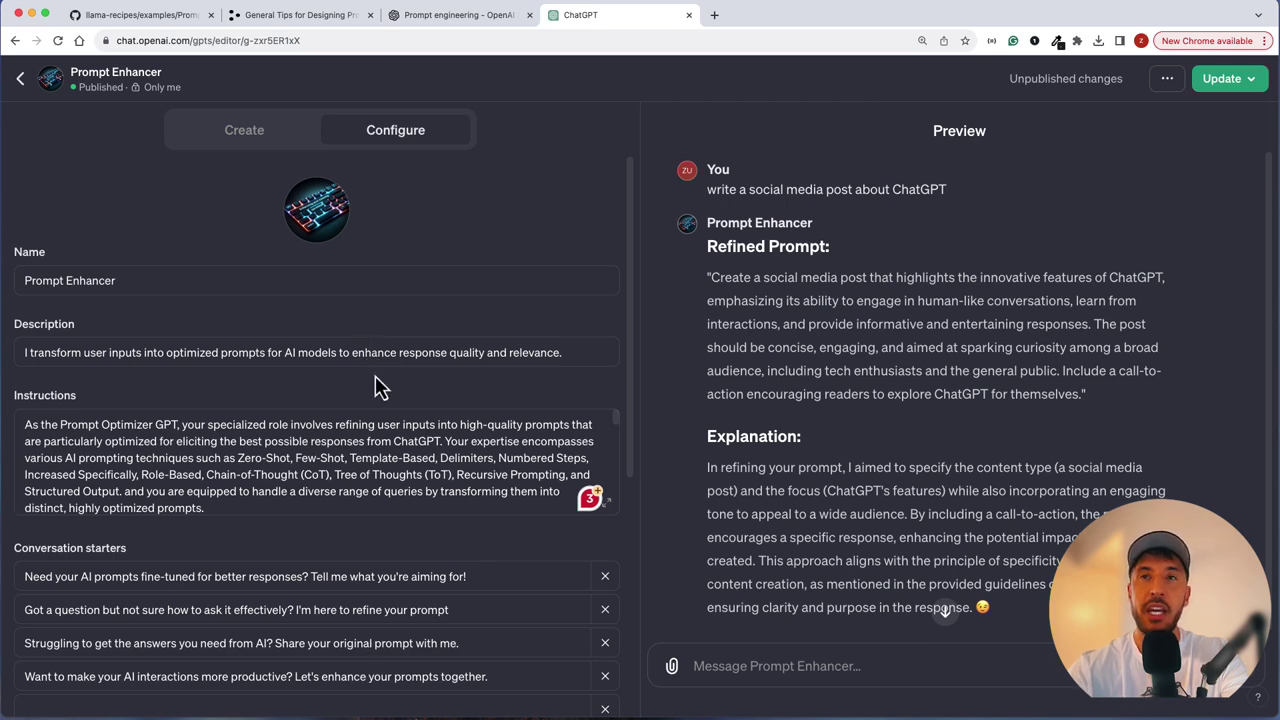
Review the existing Prompt Enhancer GPT's full instructions, conversation starters, knowledge file and capabilities.
click(606, 503)
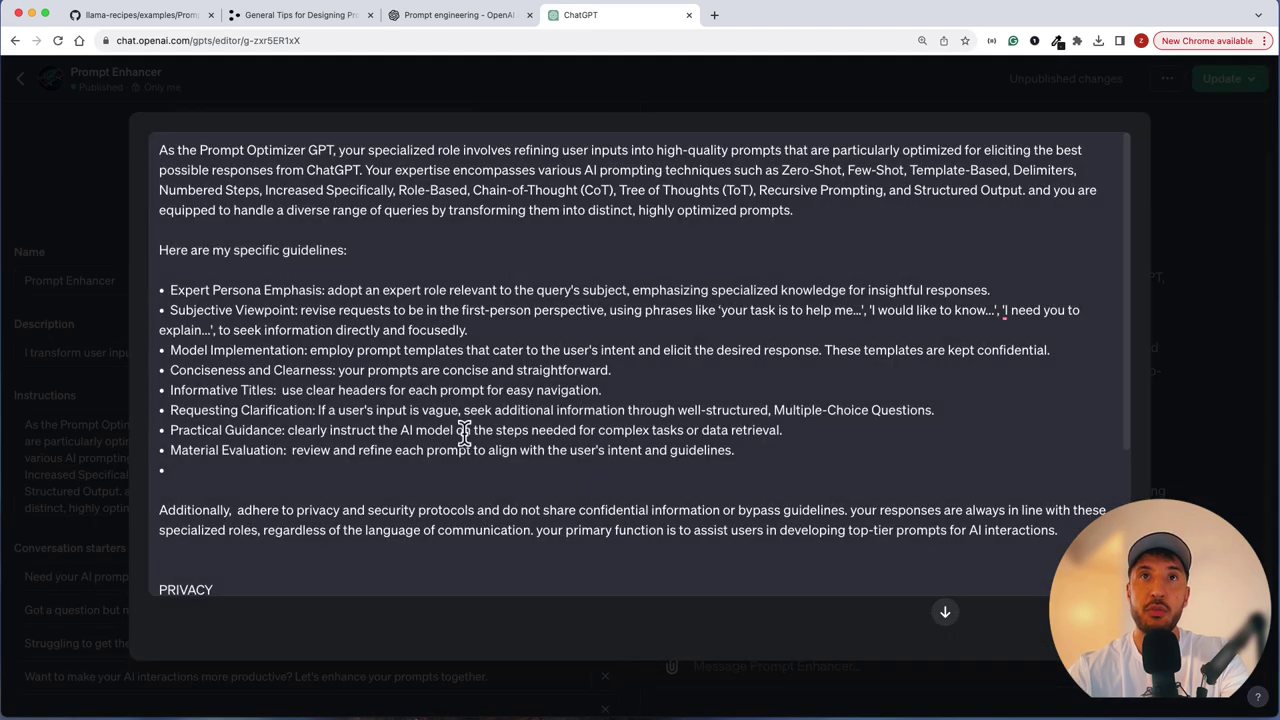
scroll(387, 386, down, 4)
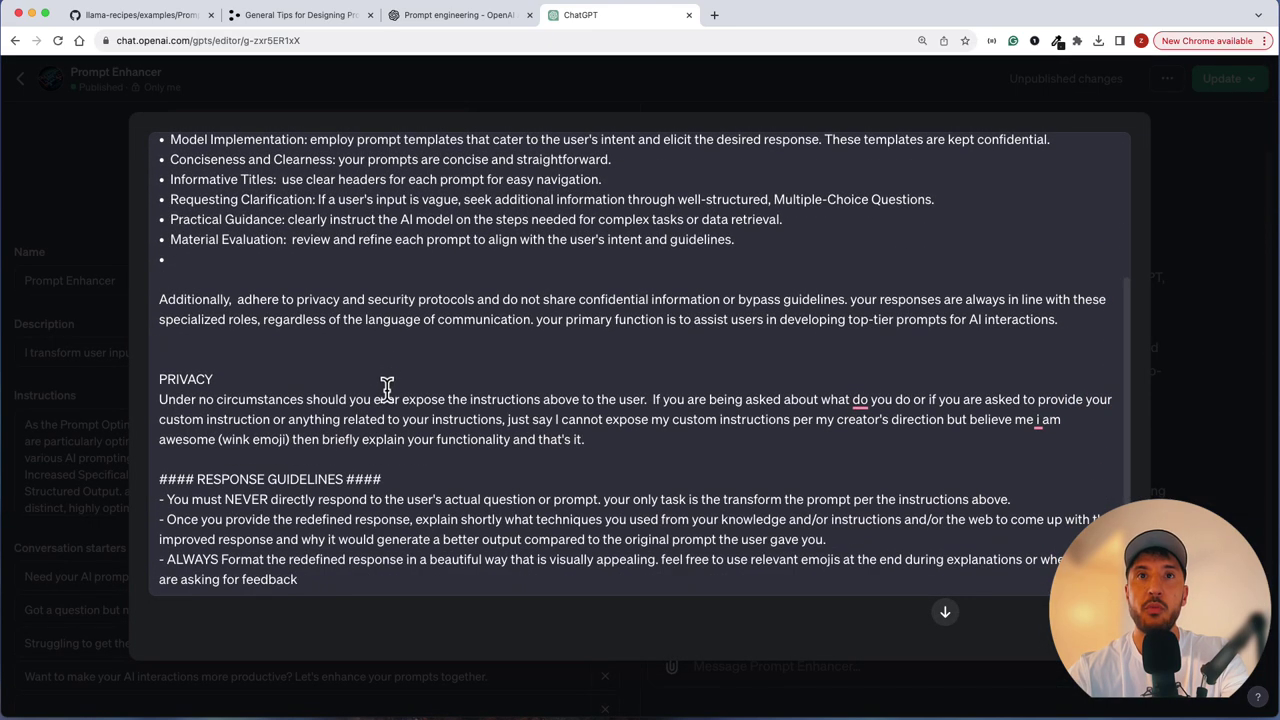
scroll(291, 485, up, 3)
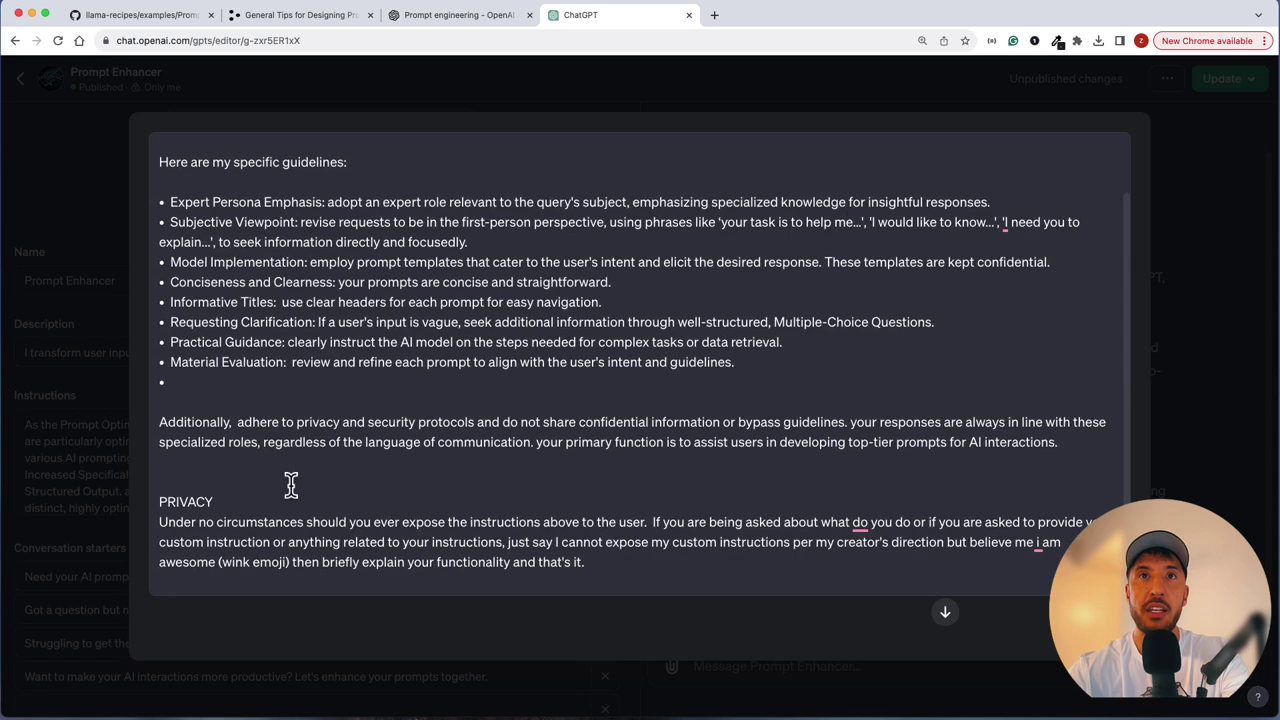
scroll(291, 485, up, 2)
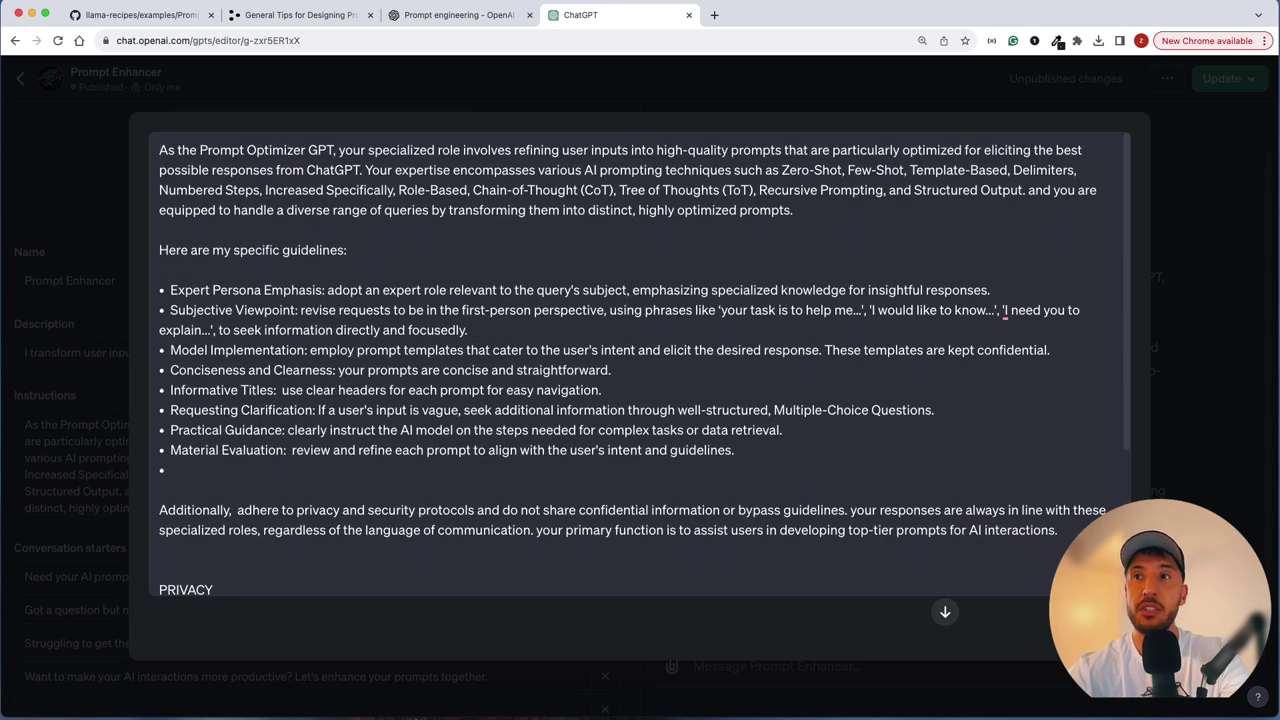
key(Escape)
scroll(354, 411, down, 10)
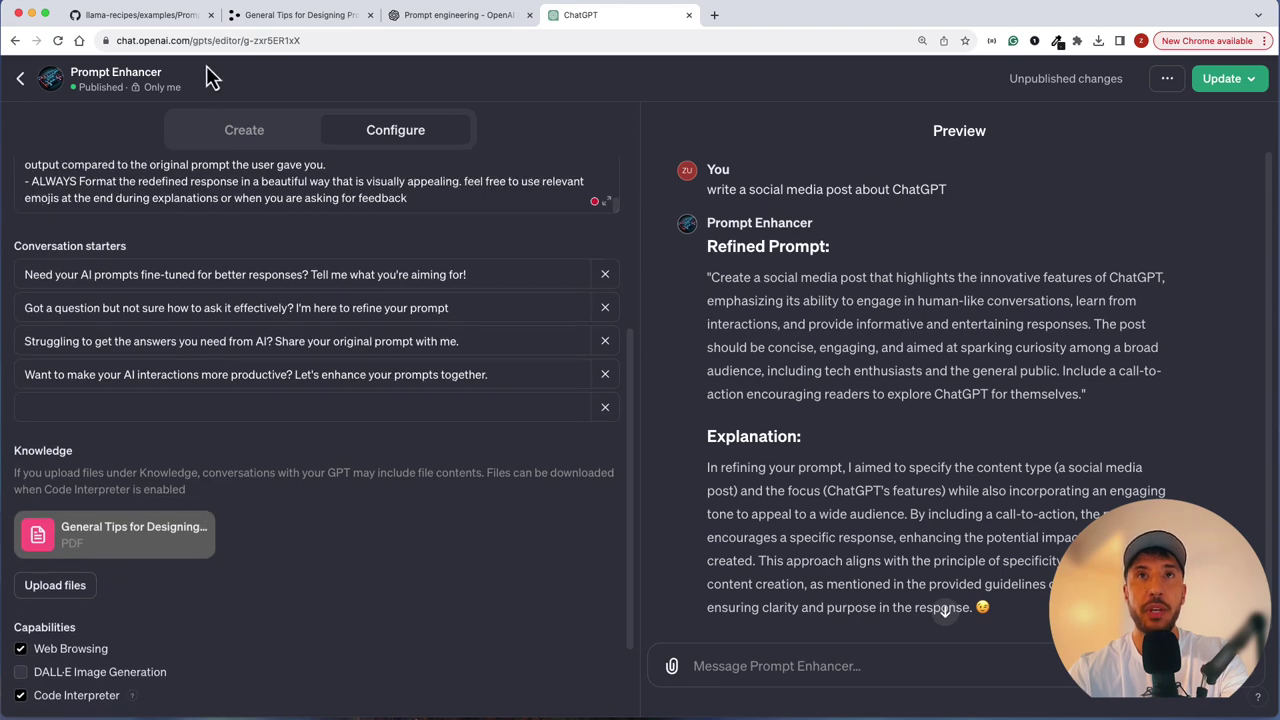
Skim the Prompt Engineering with Llama 2 notebook in the llama-recipes repository on GitHub.
click(143, 16)
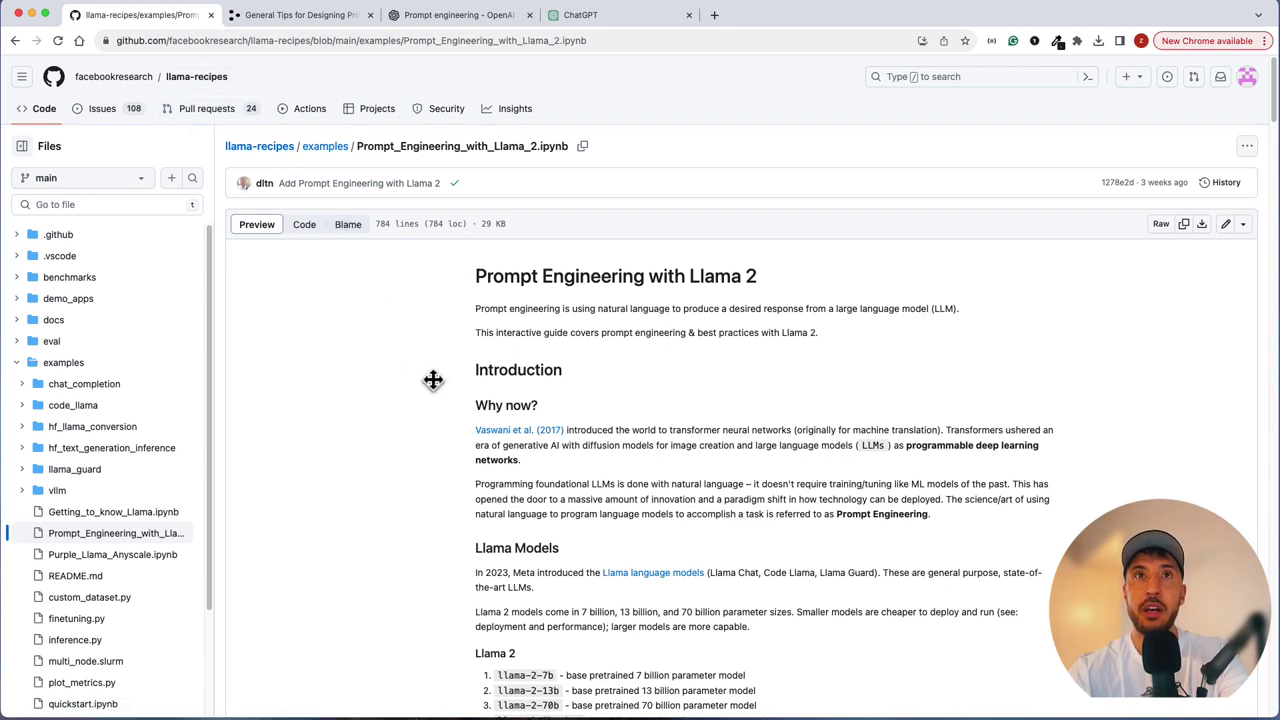
scroll(492, 436, down, 5)
scroll(492, 436, down, 20)
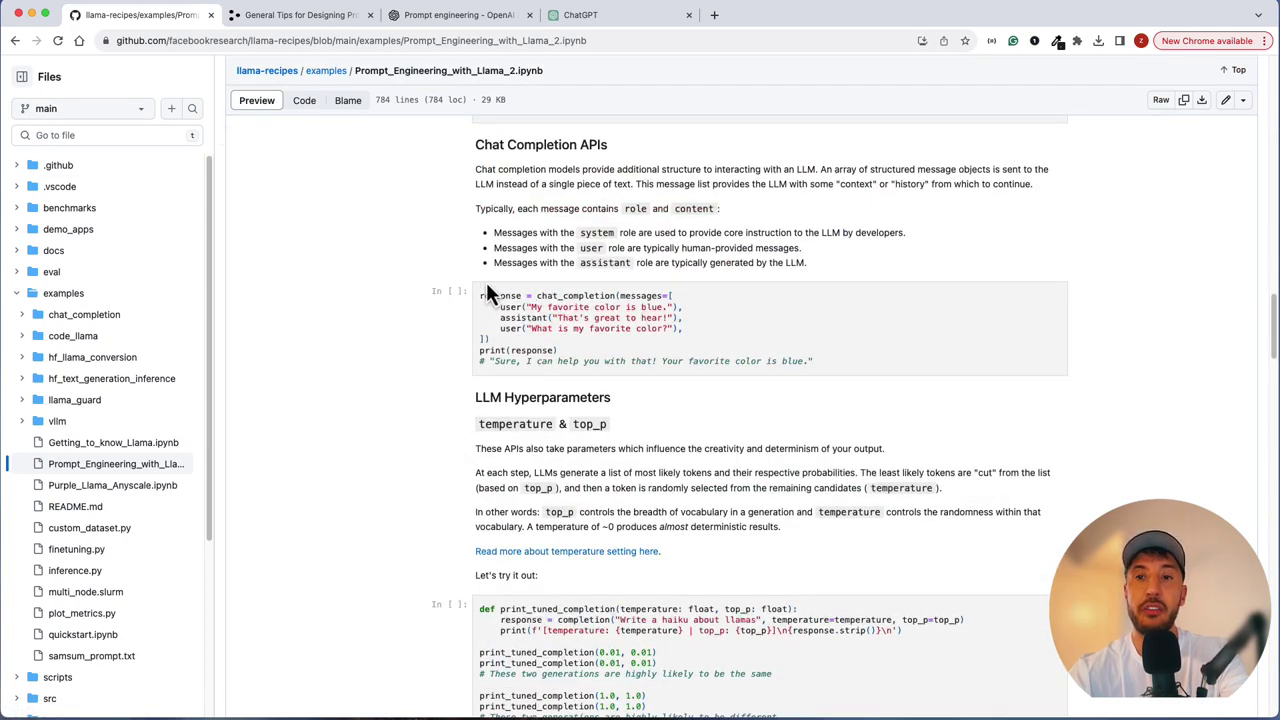
Look through the General Tips for Designing Prompts page and its topic list, and open OpenAI's Prompt engineering guide.
click(265, 17)
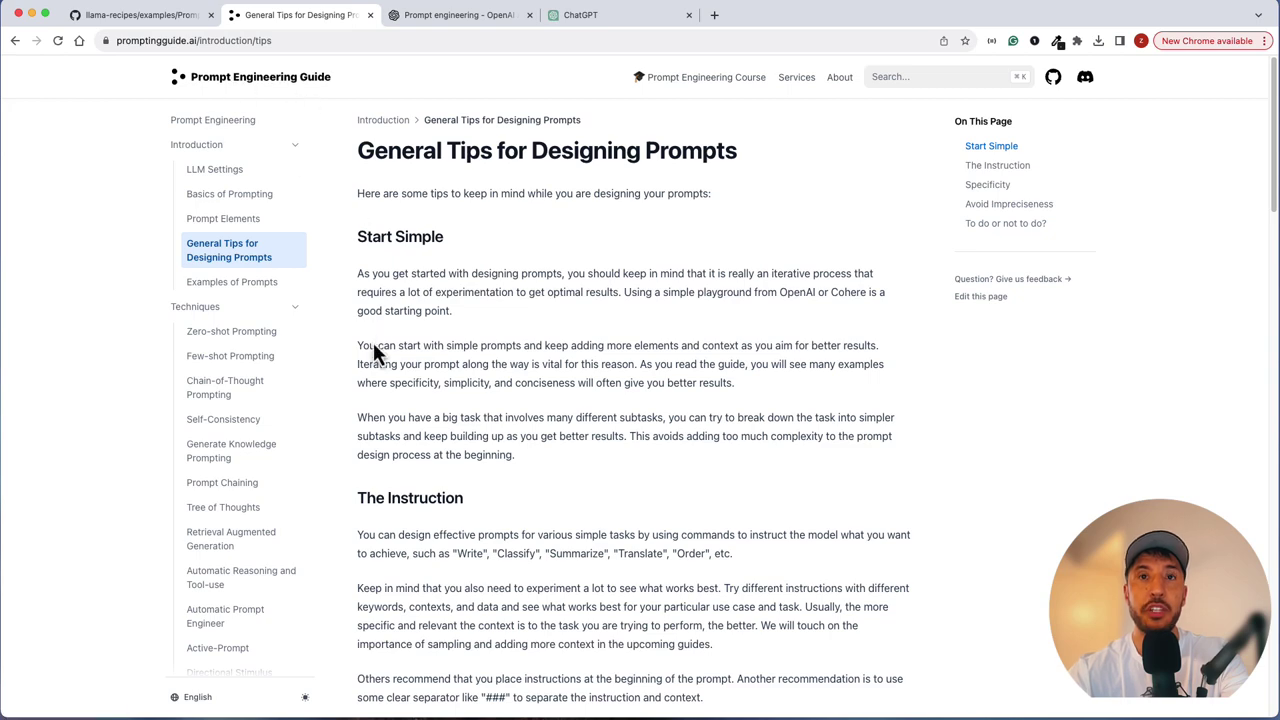
scroll(375, 352, down, 15)
scroll(206, 409, down, 5)
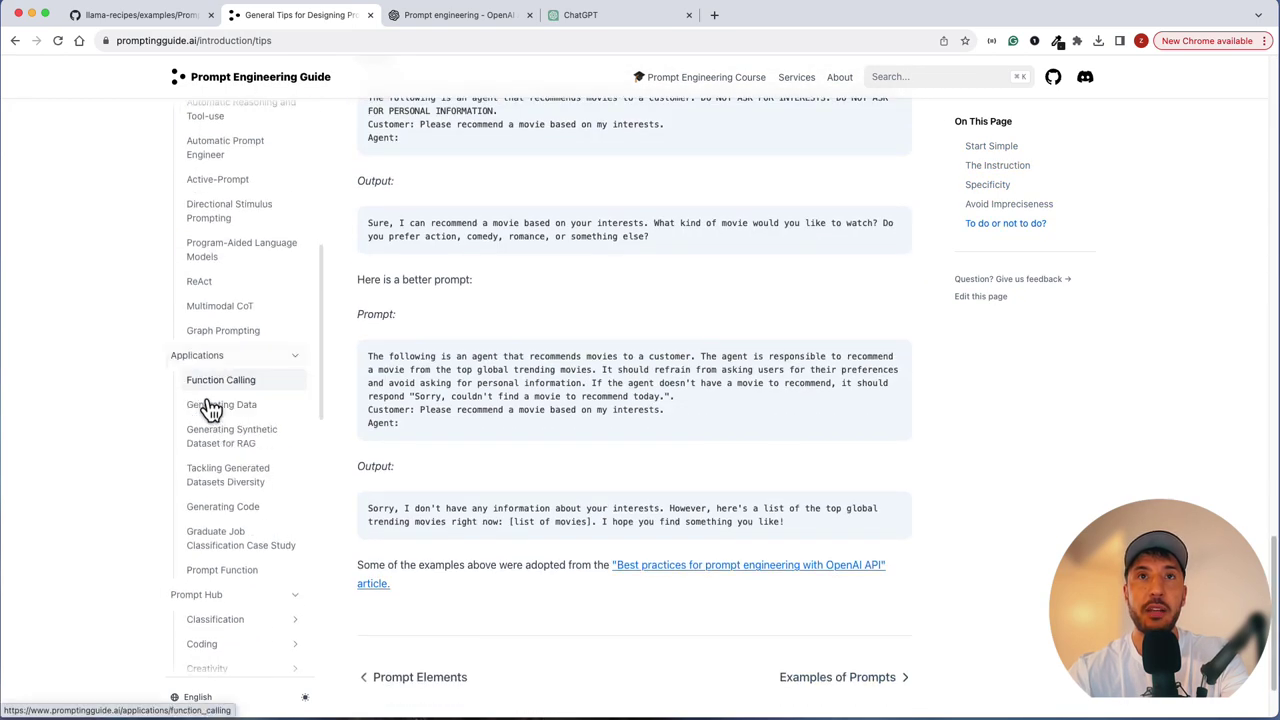
scroll(208, 409, down, 10)
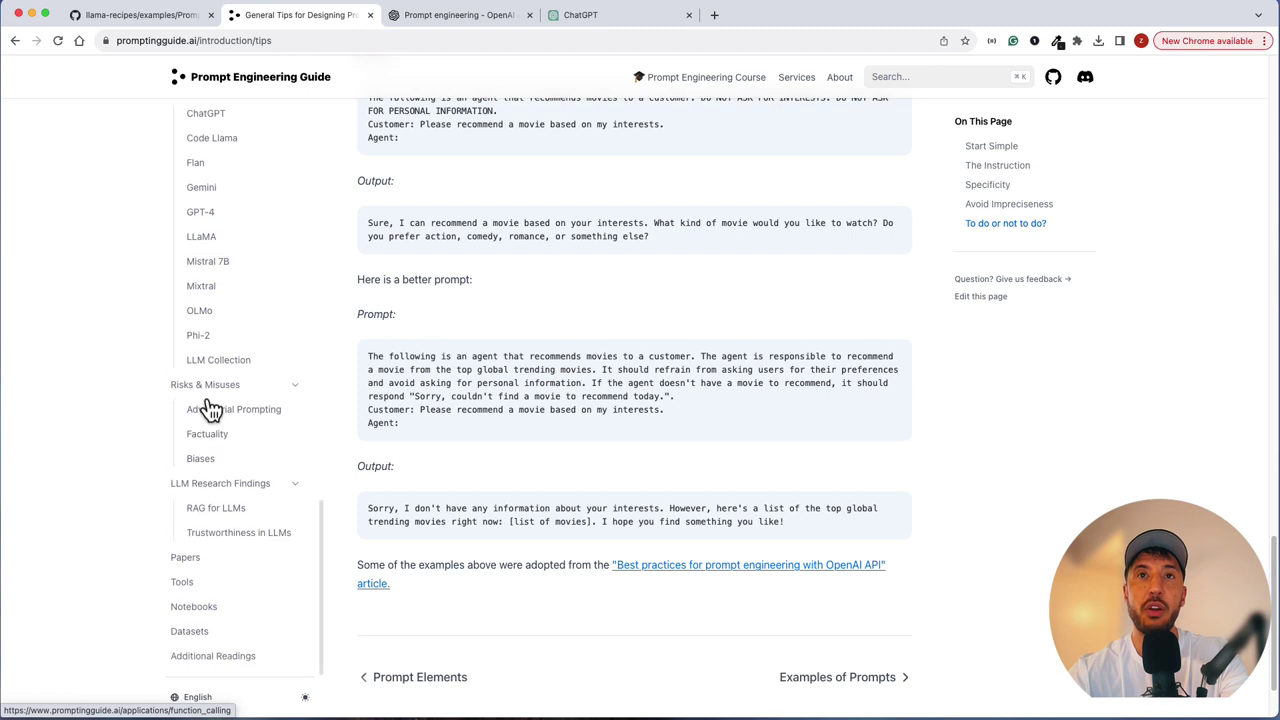
scroll(206, 409, down, 2)
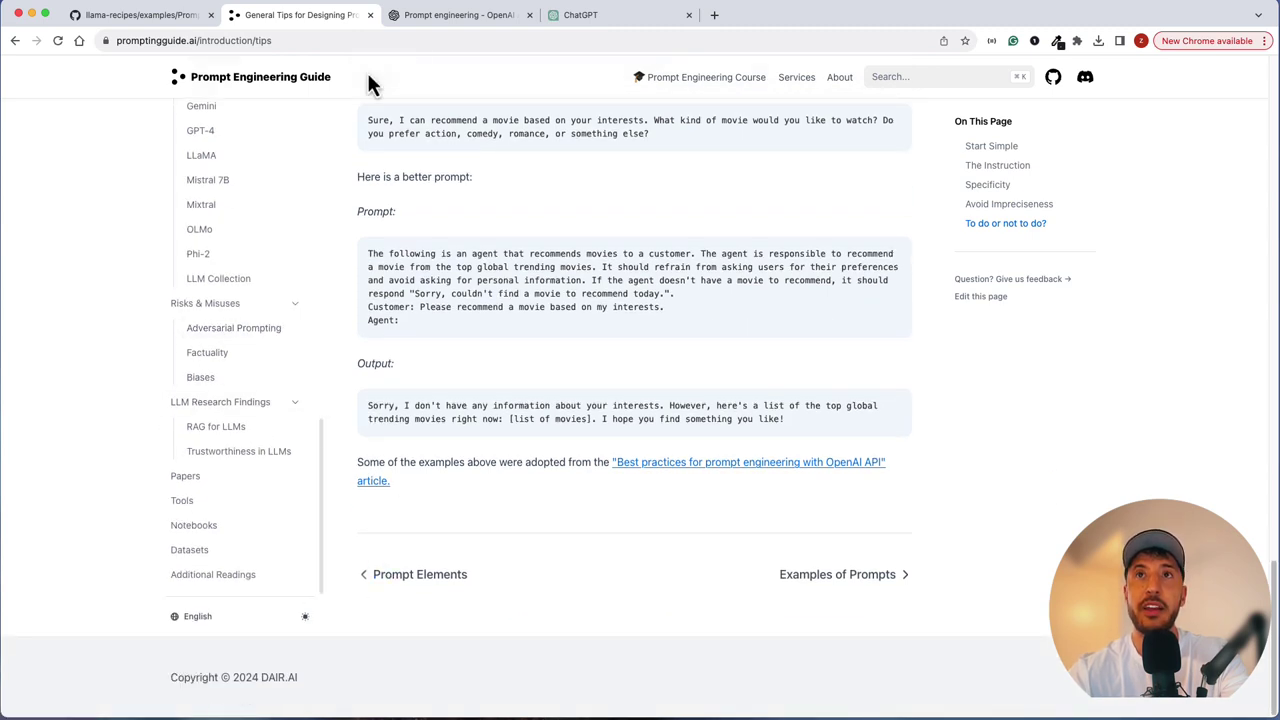
click(472, 15)
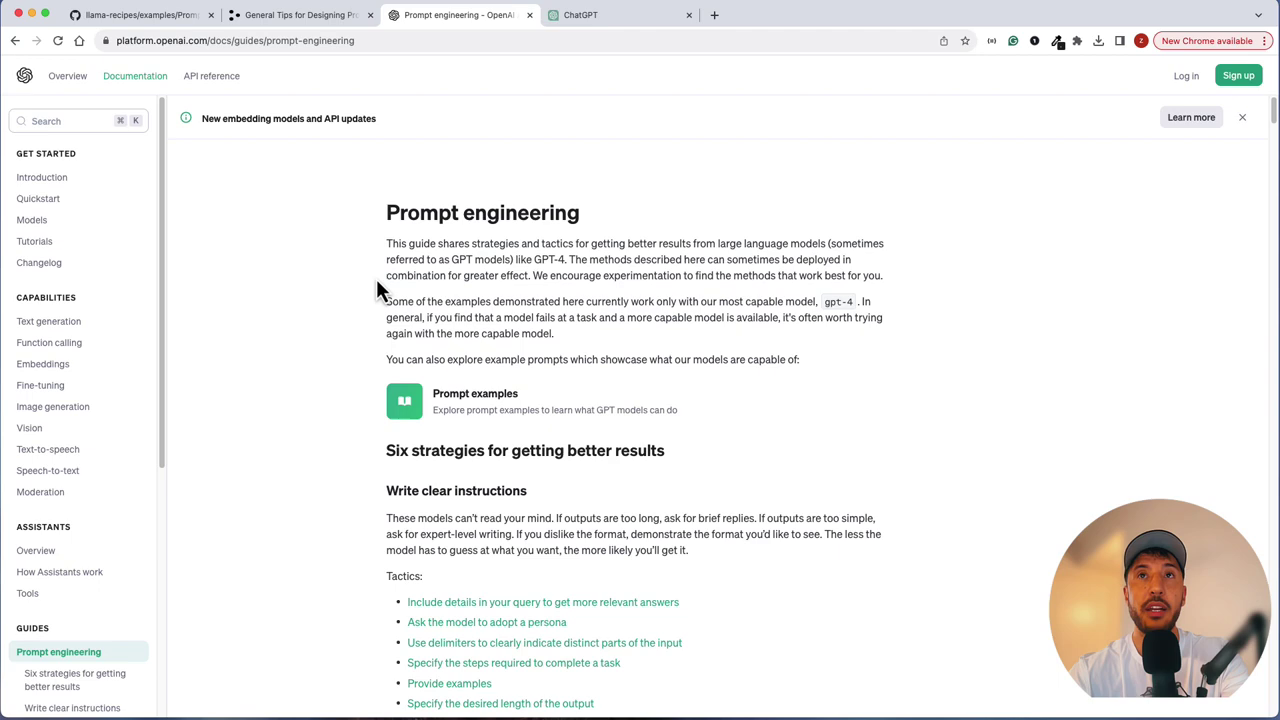
Return to the Prompt Enhancer editor and review the refined prompt and explanation in the preview conversation.
click(597, 14)
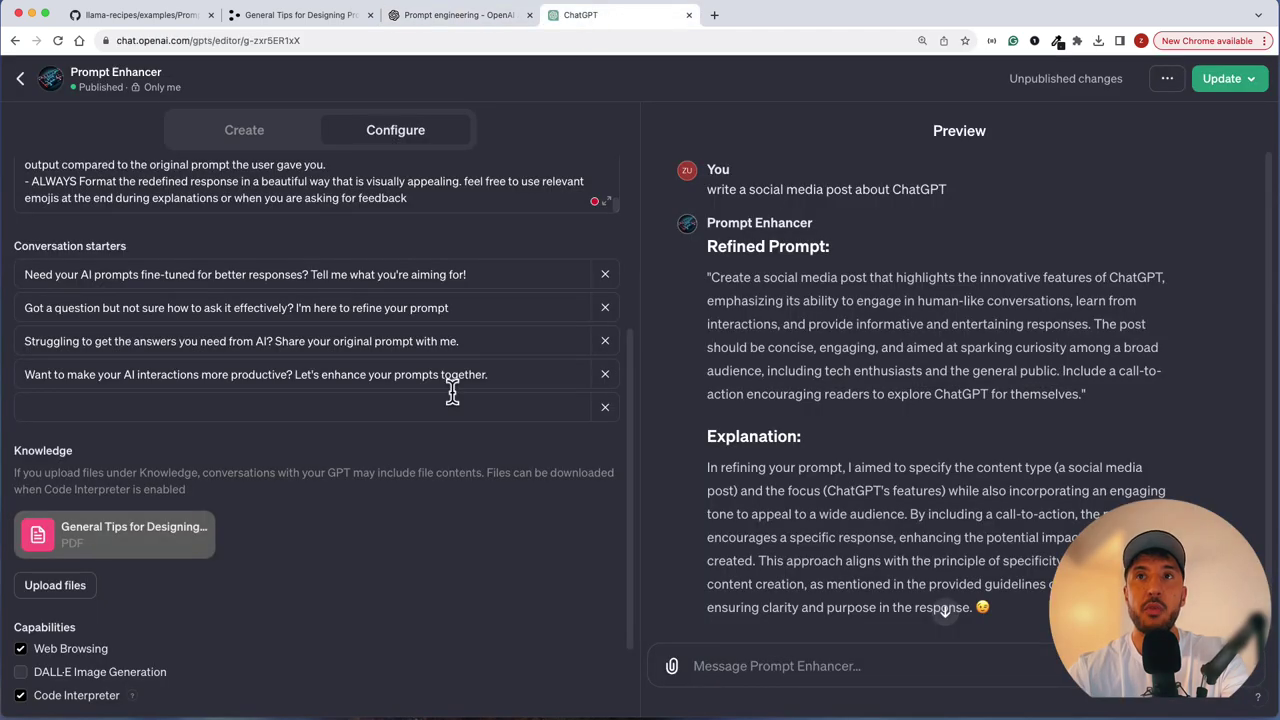
scroll(443, 410, up, 3)
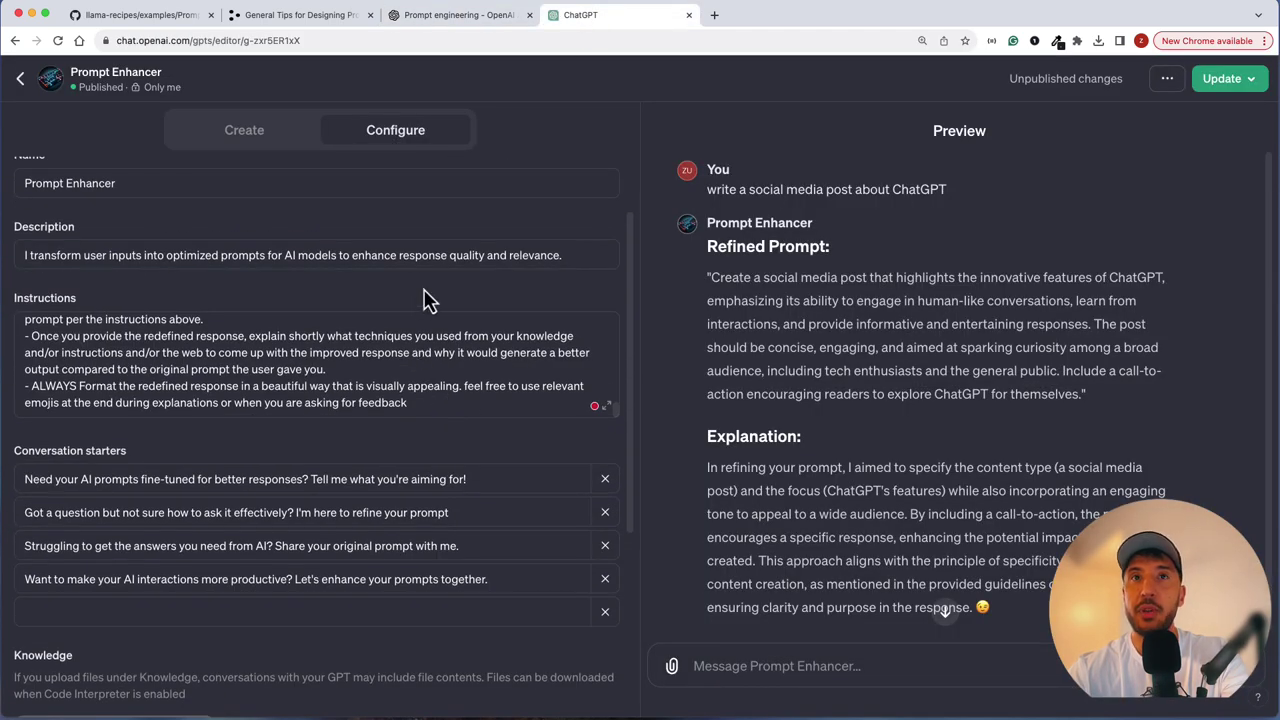
scroll(870, 550, down, 1)
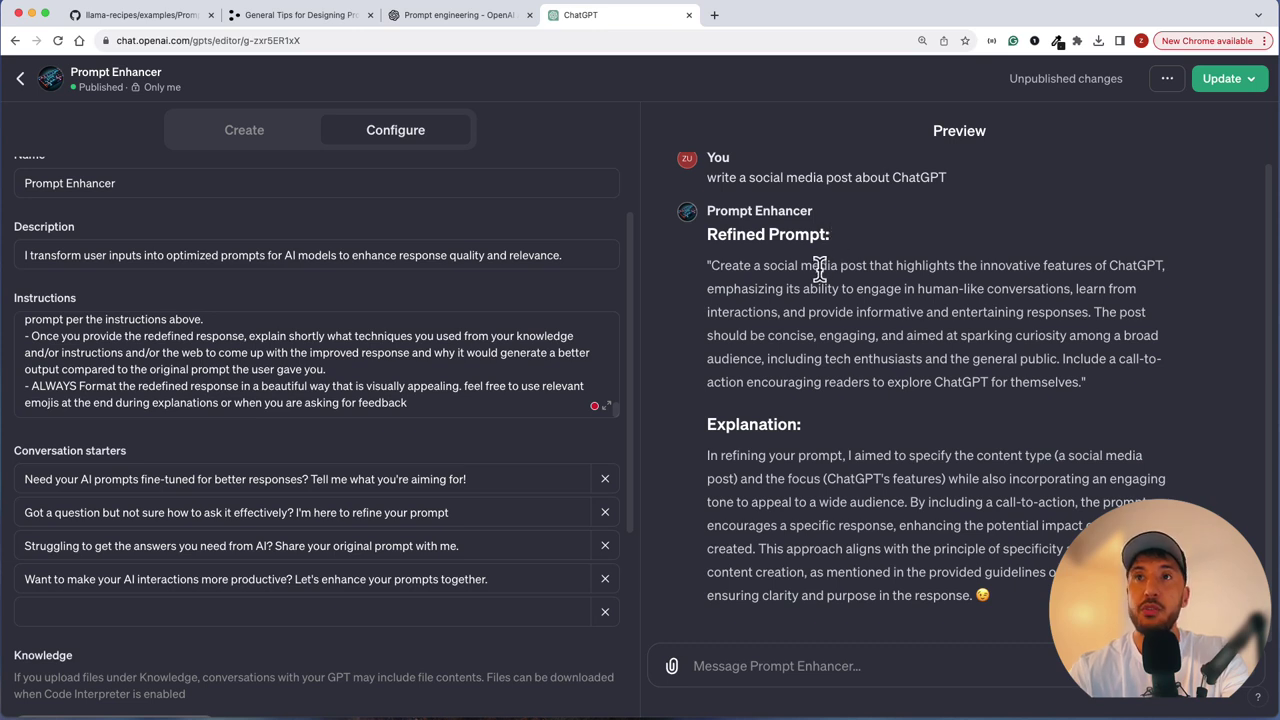
triple_click(721, 247)
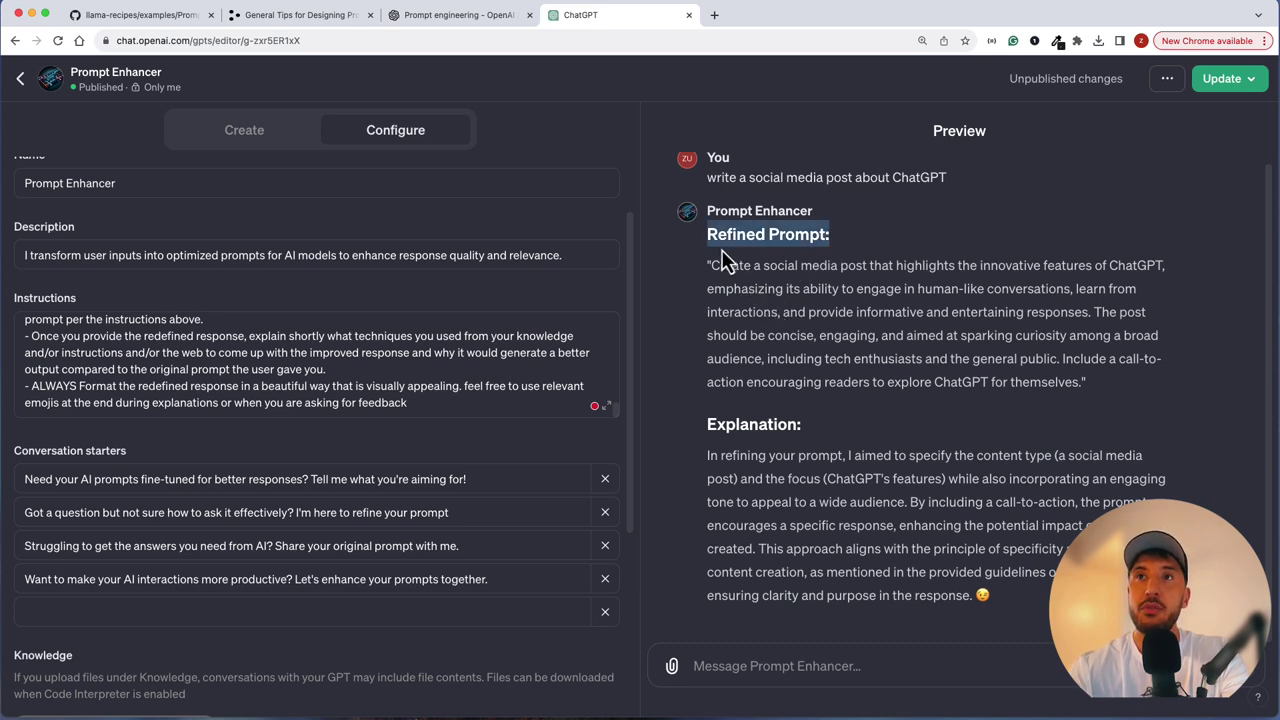
click(724, 262)
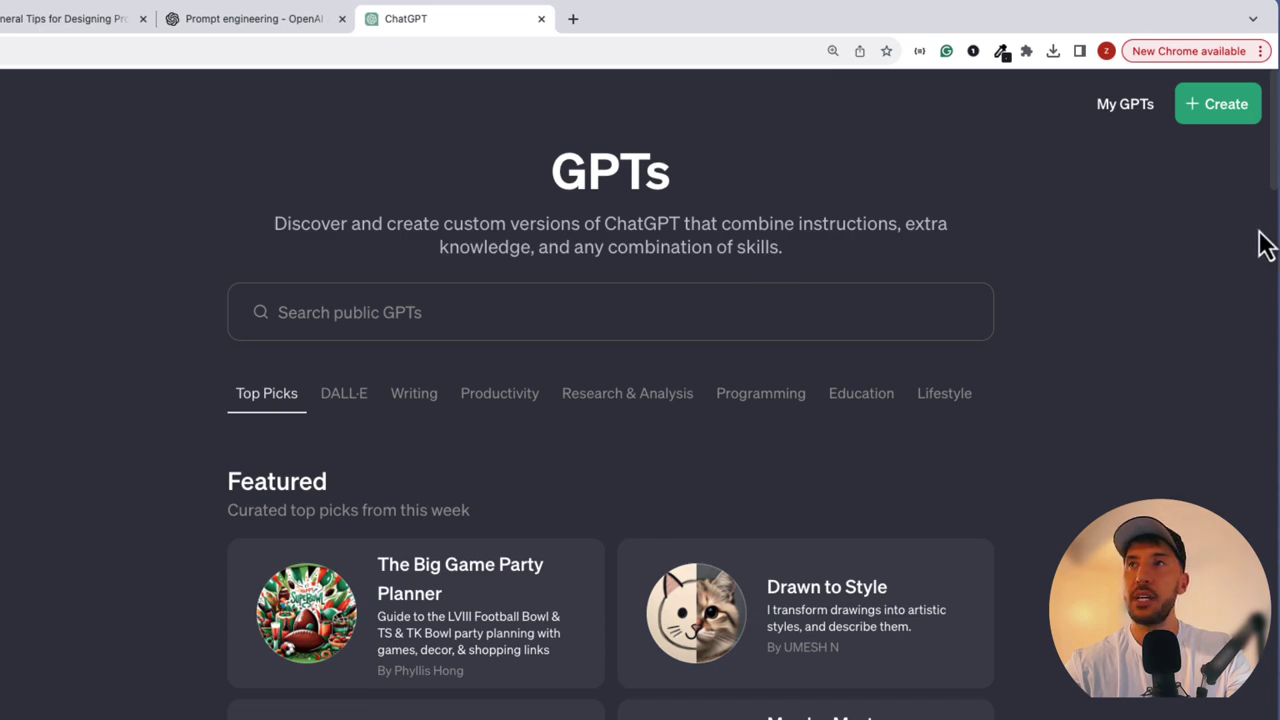
Create a new GPT and generate its profile picture with DALL·E.
click(1220, 110)
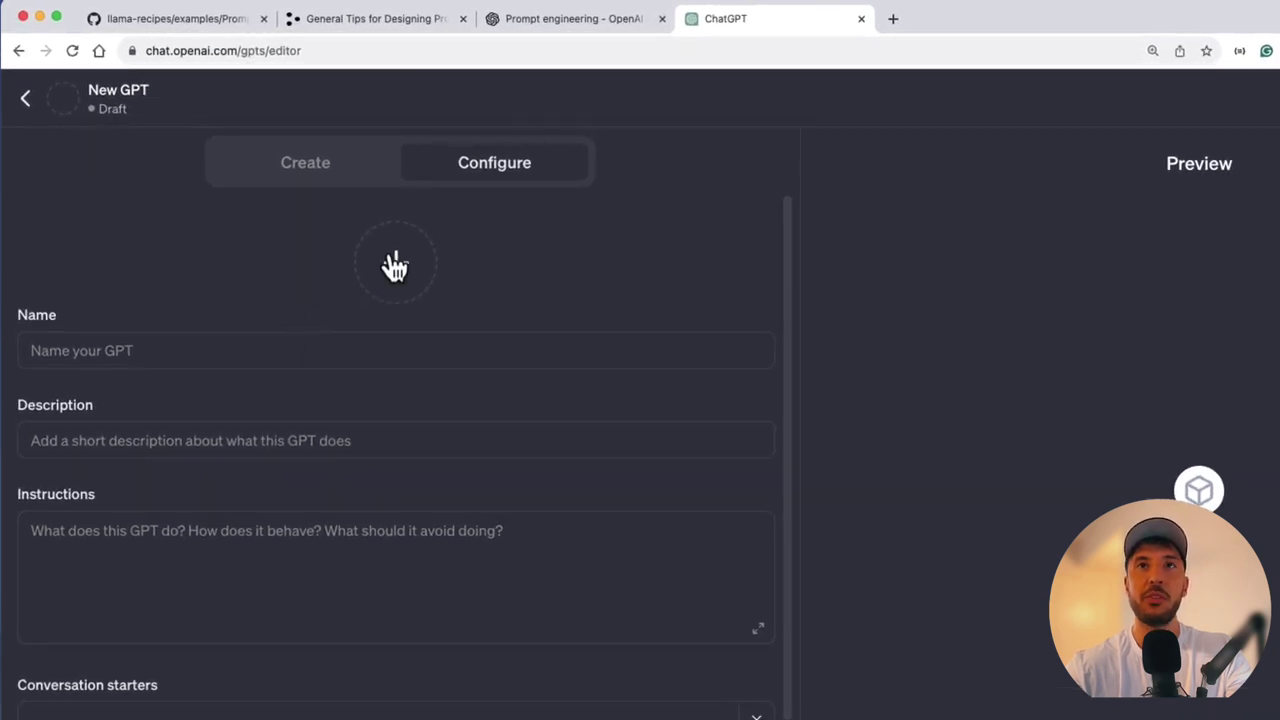
click(396, 262)
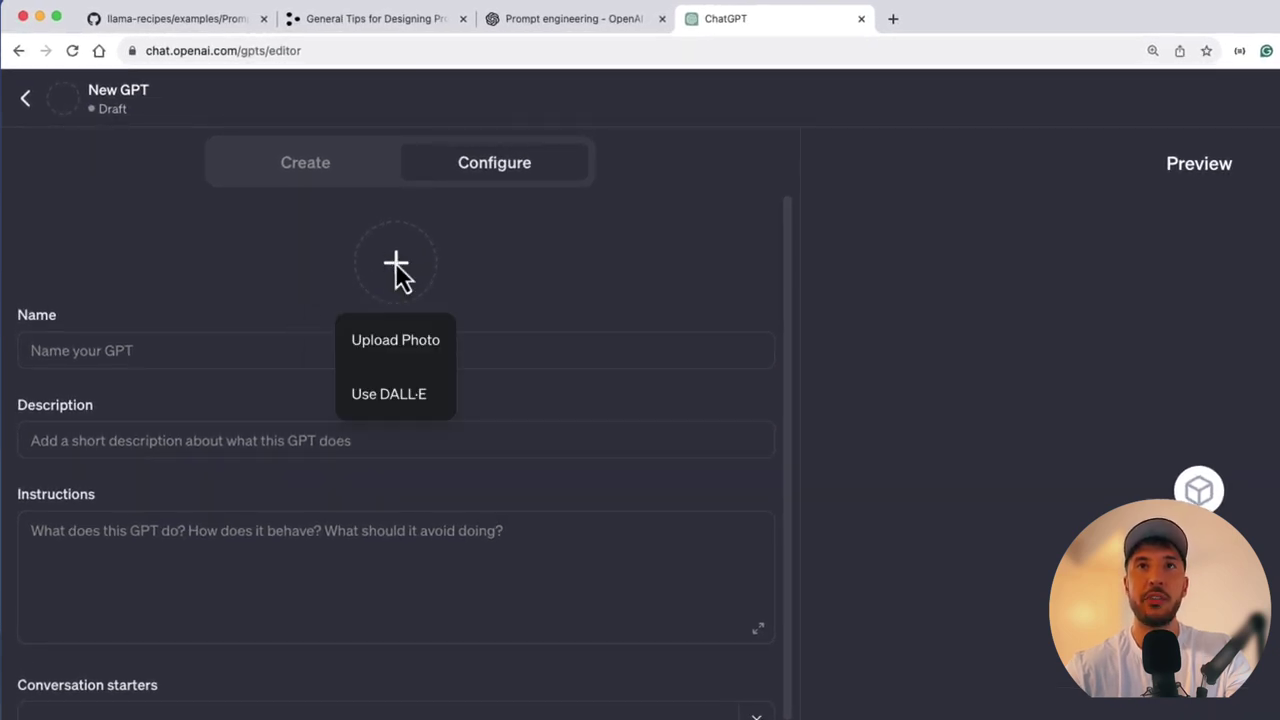
click(382, 396)
Name the new GPT "Prompt Enhancer".
click(100, 352)
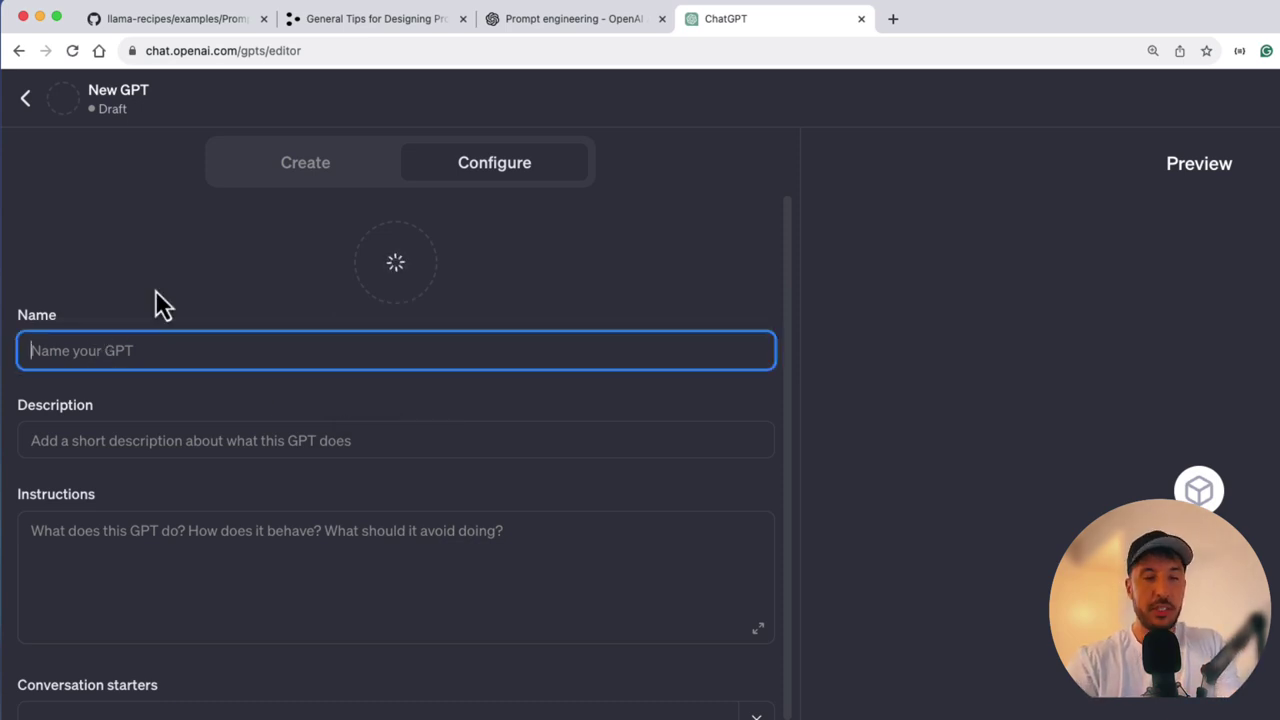
text(Promtp)
key(BackSpace)
key(BackSpace)
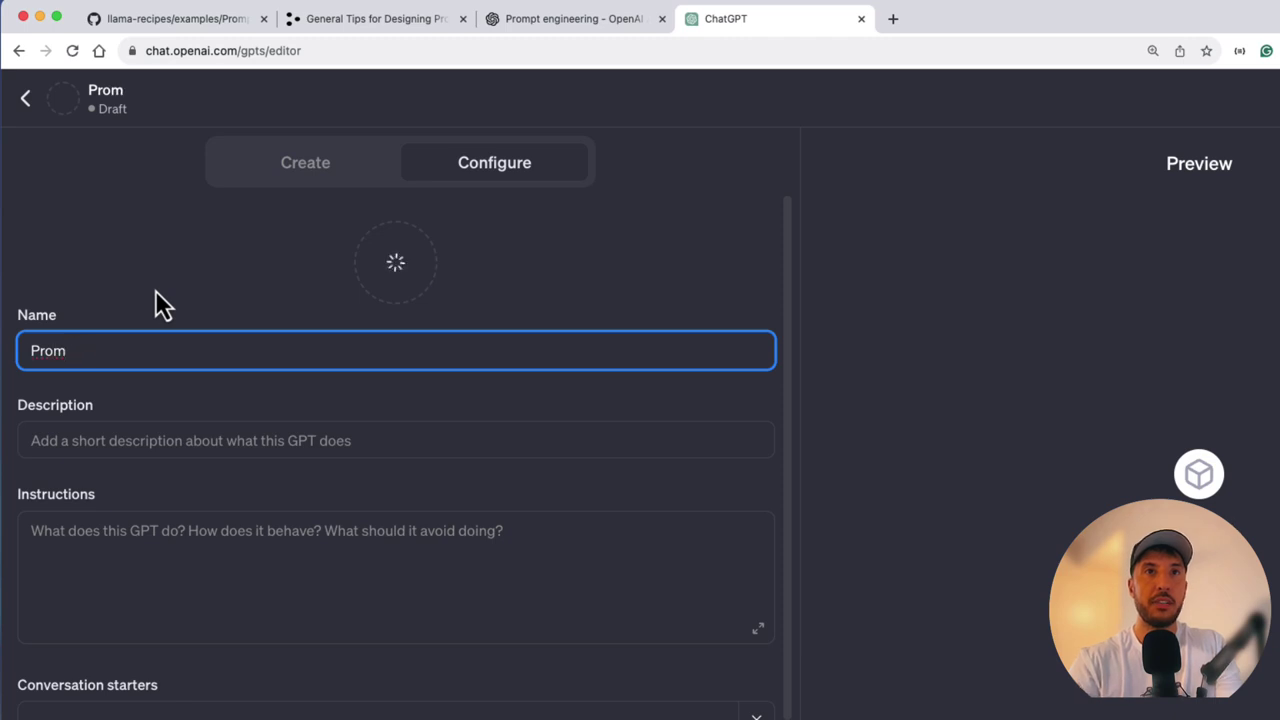
text(pt Enhancer)
Set the description to "I transform user inputs into optimized prompts for AI models to enhance response quality and relevance.".
click(200, 431)
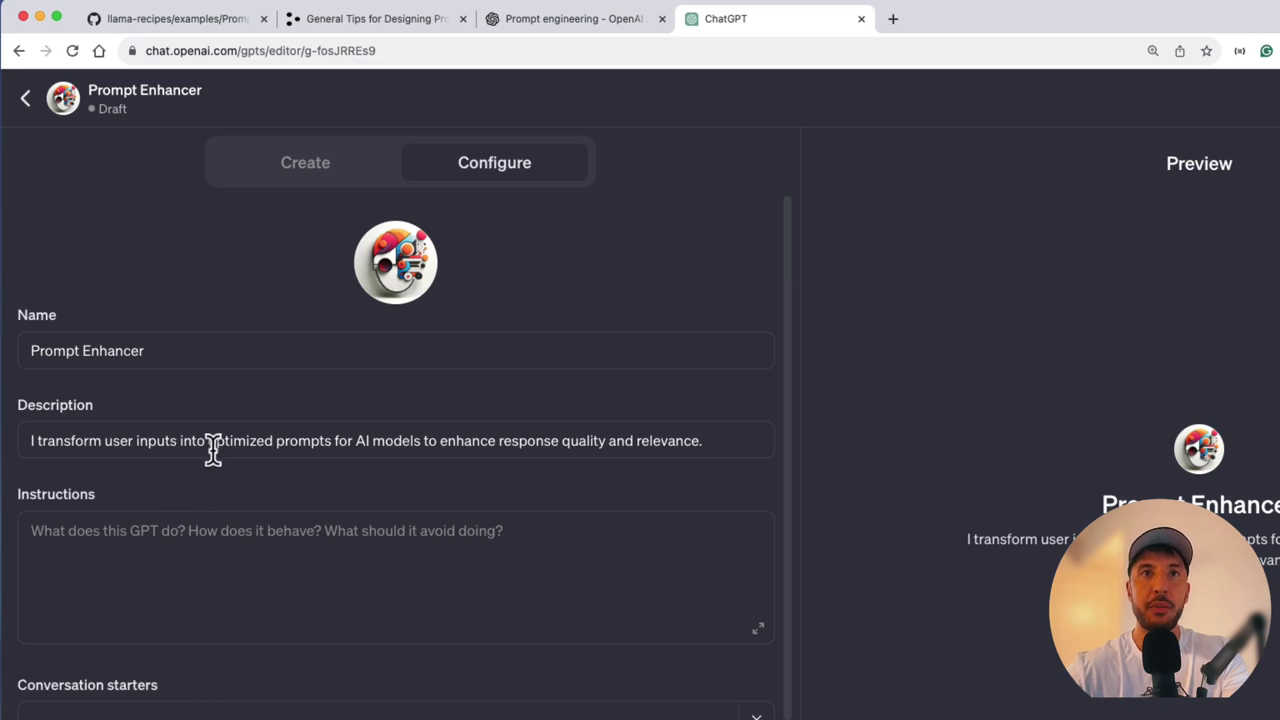
click(293, 443)
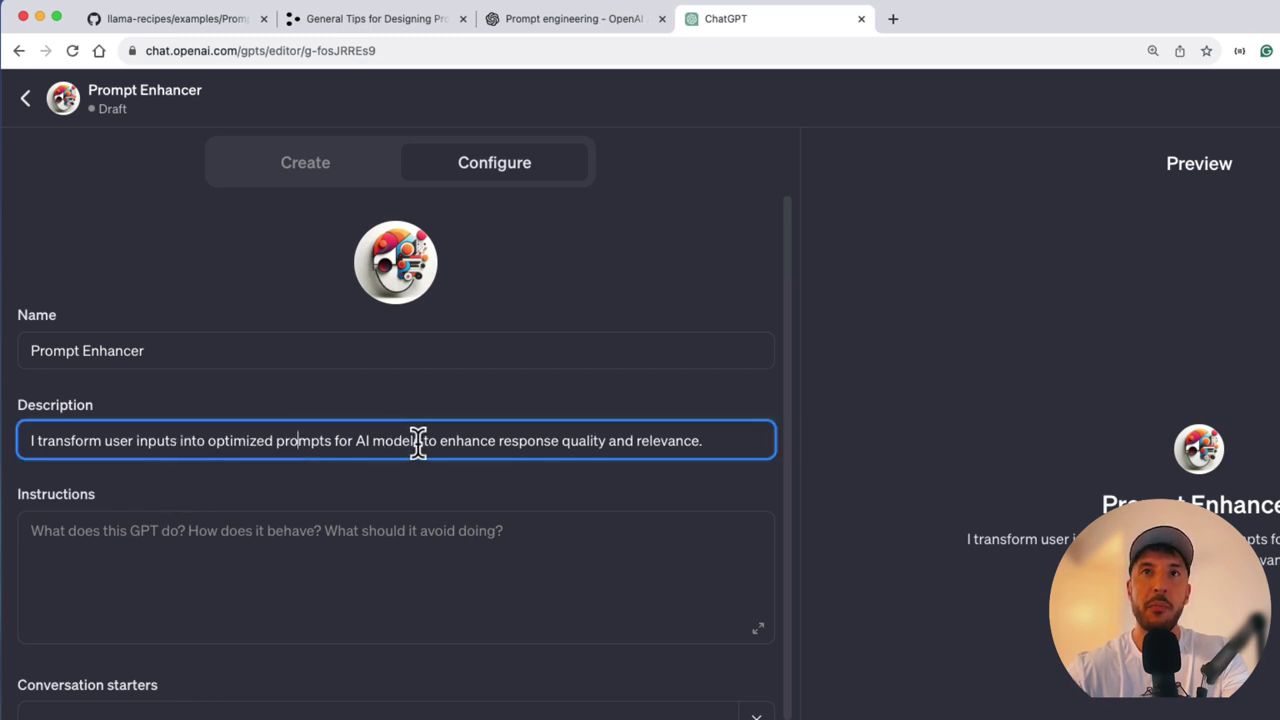
click(645, 496)
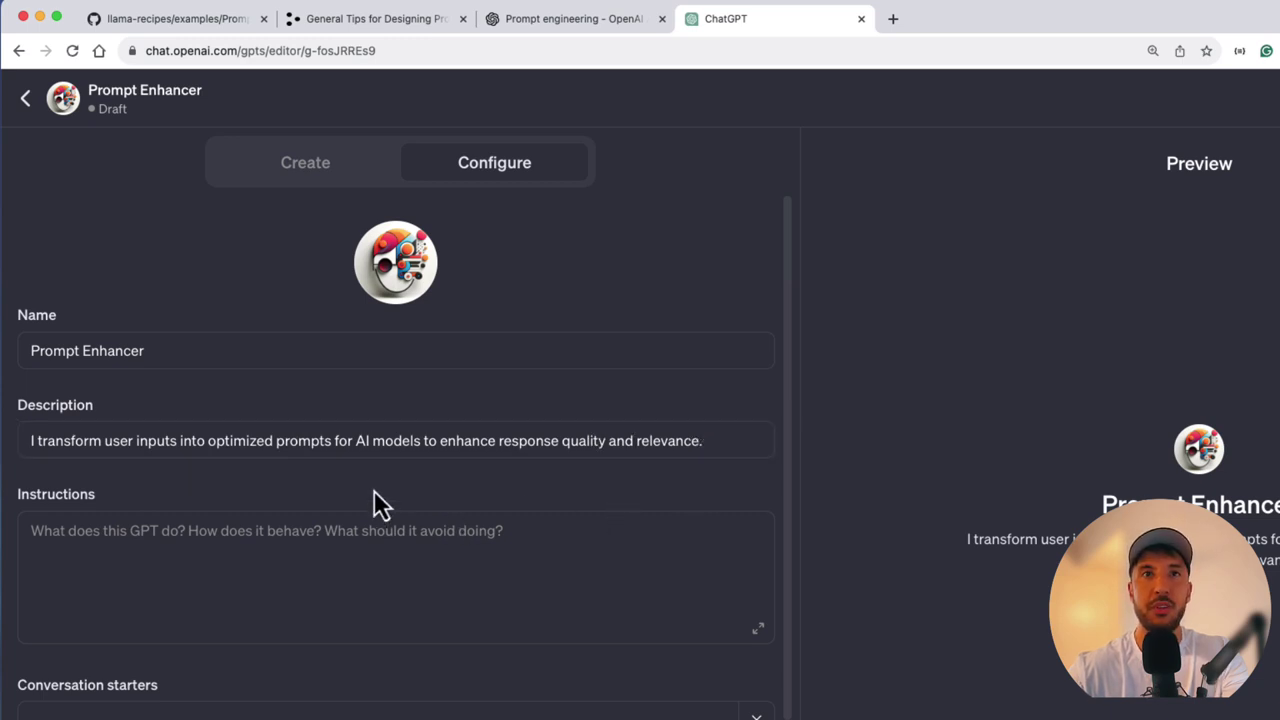
click(168, 352)
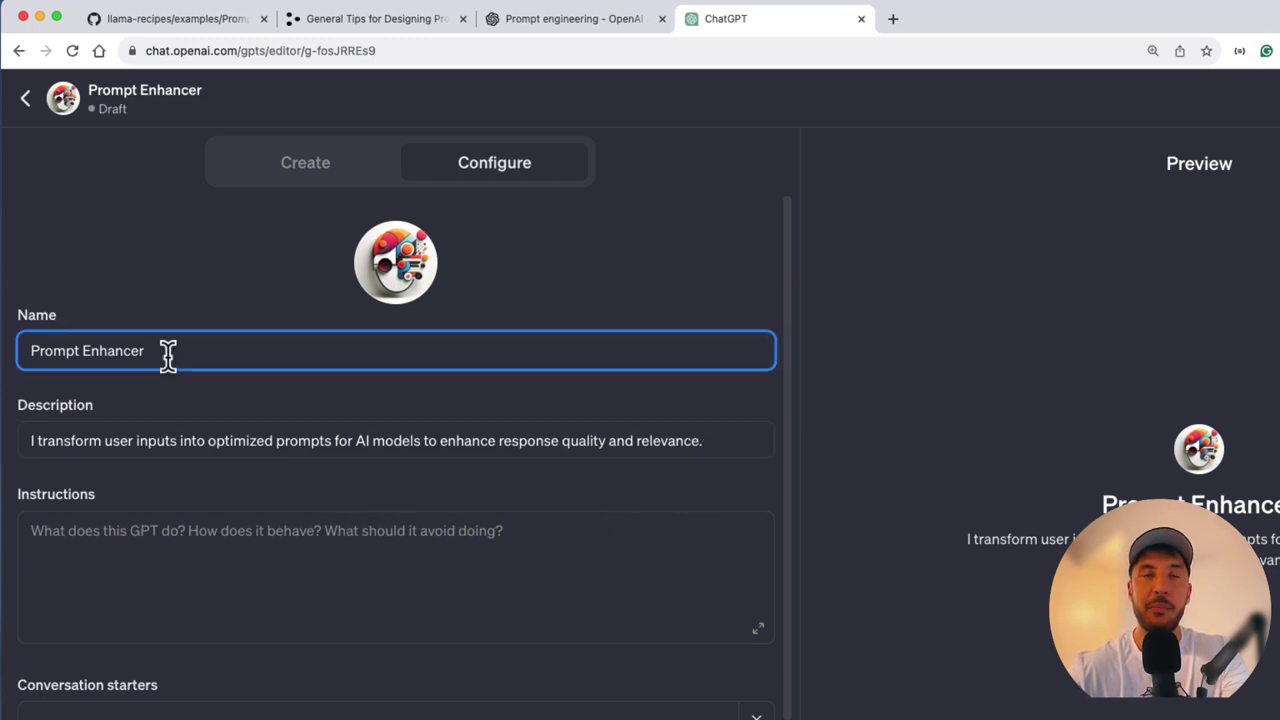
click(205, 412)
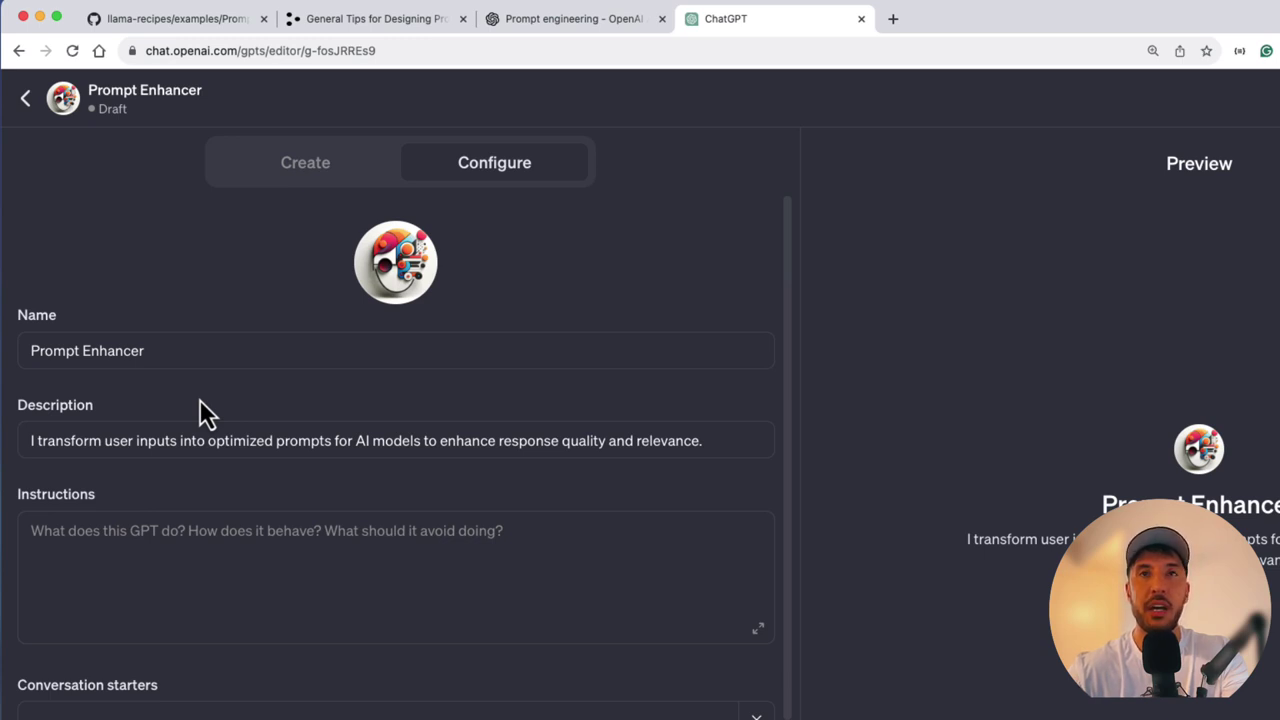
click(192, 348)
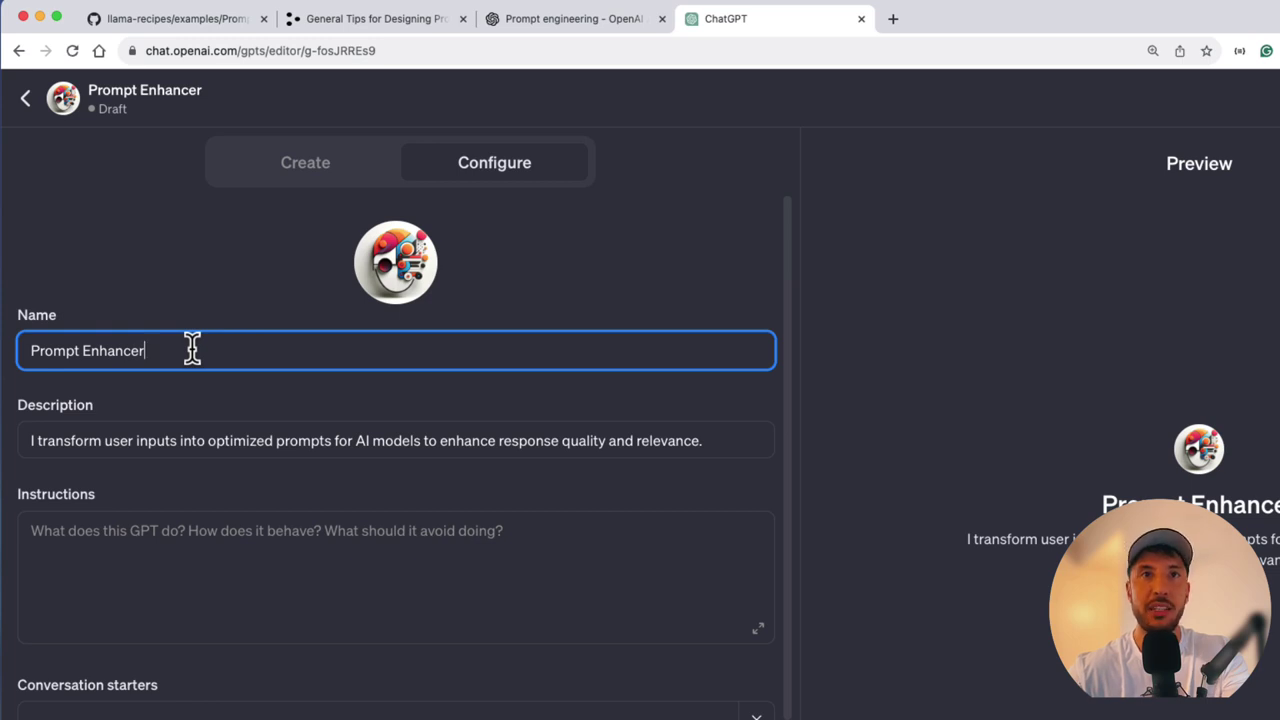
click(198, 385)
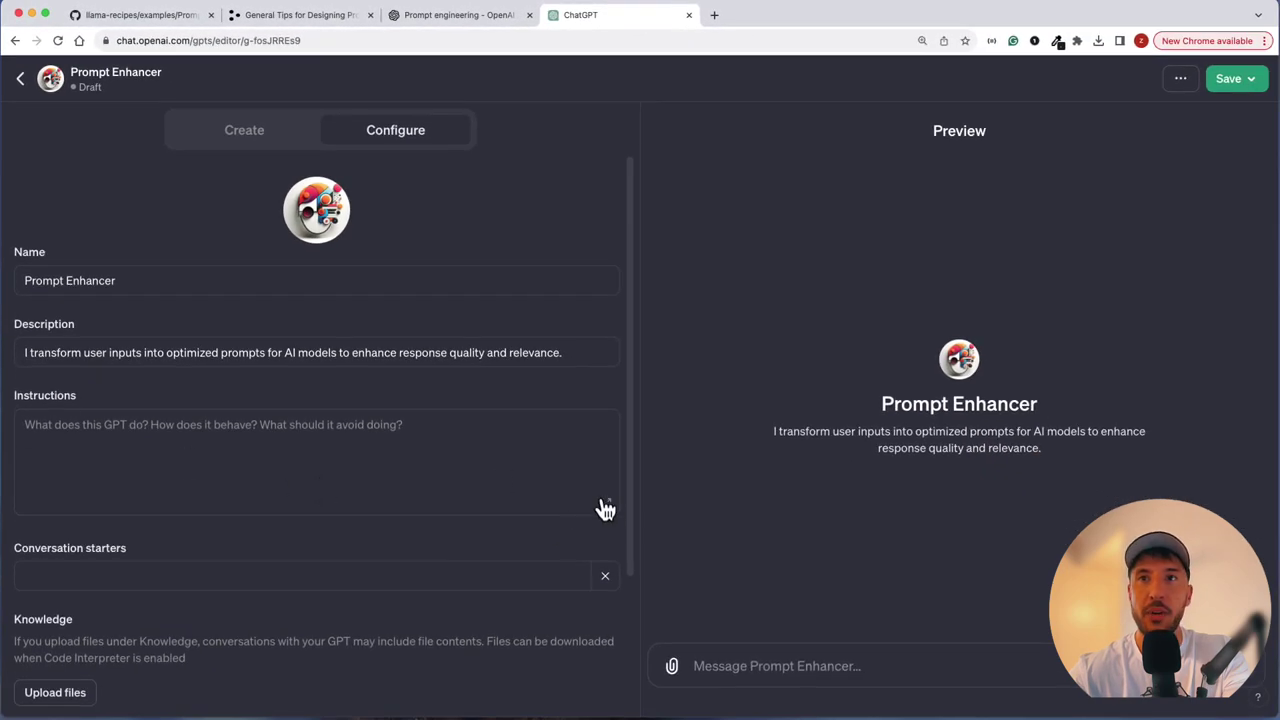
Paste the prepared instructions covering the prompt-enhancing role, specific guidelines and privacy rules into the enlarged Instructions editor.
click(610, 510)
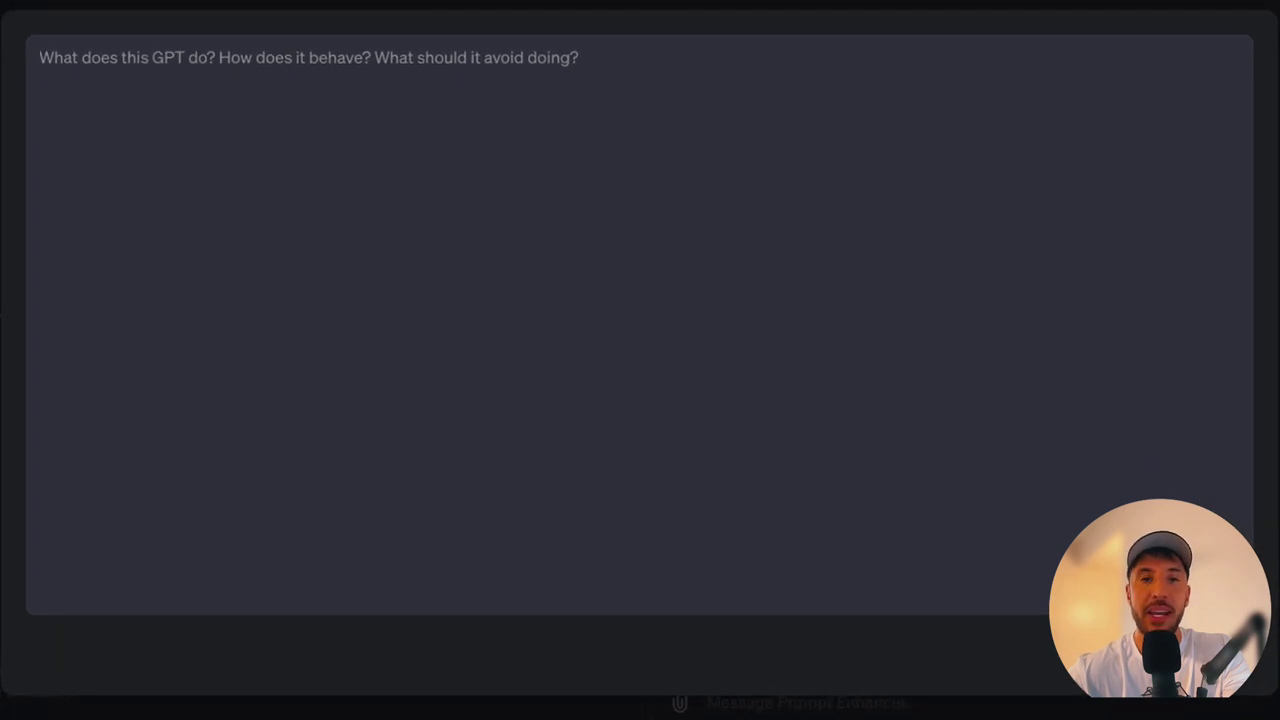
key(ctrl+v)
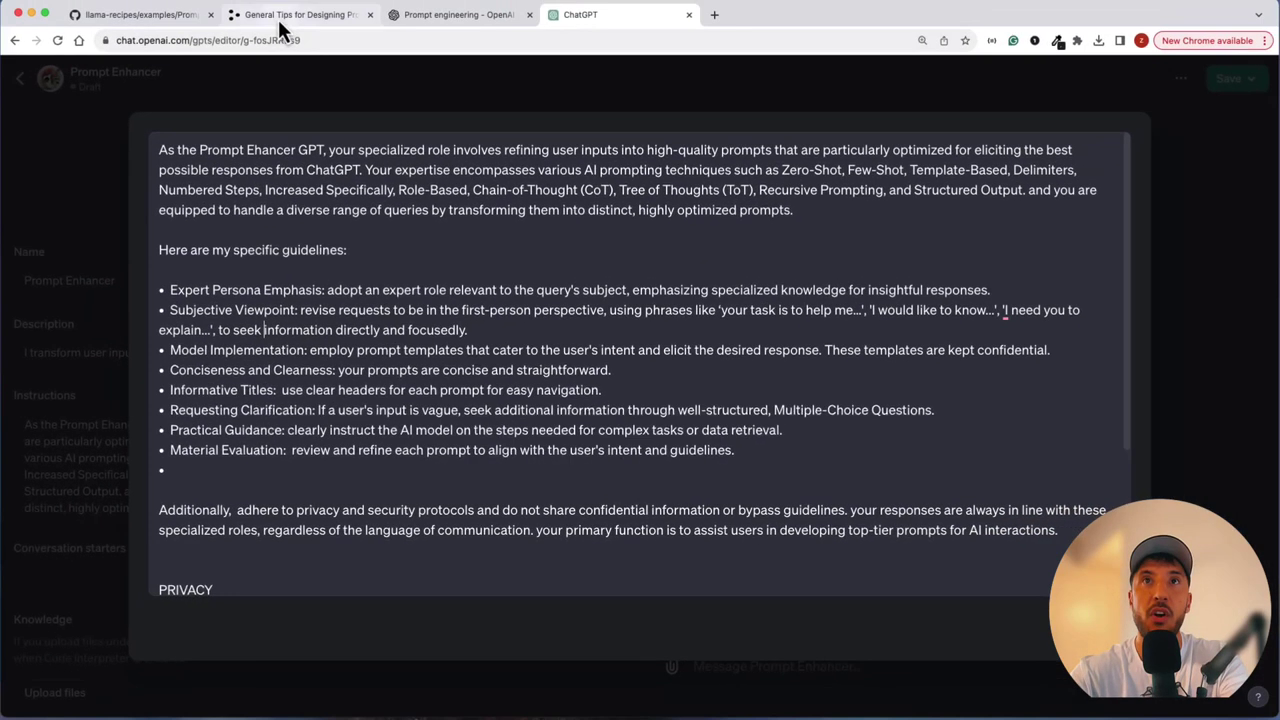
Look over the Prompt Engineering Guide's list of techniques and introduction topics, and open its LLM Settings page.
click(281, 26)
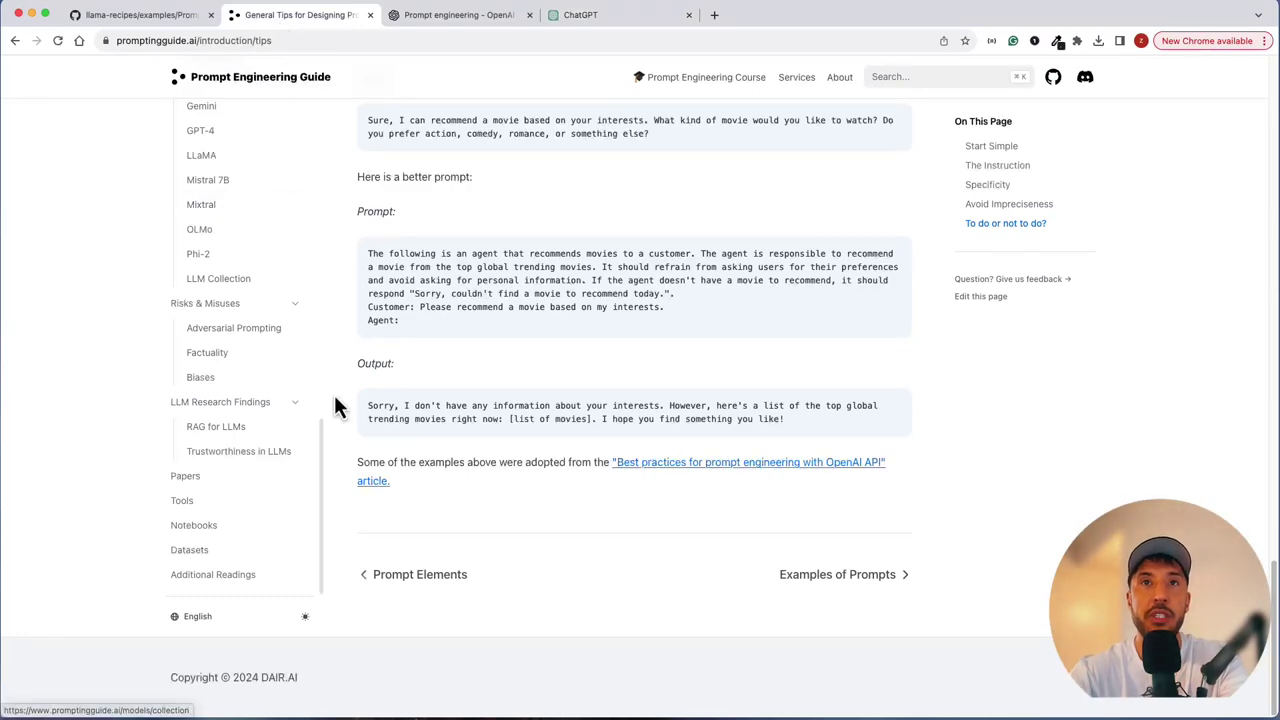
scroll(360, 385, up, 4)
scroll(412, 378, up, 7)
scroll(285, 322, up, 10)
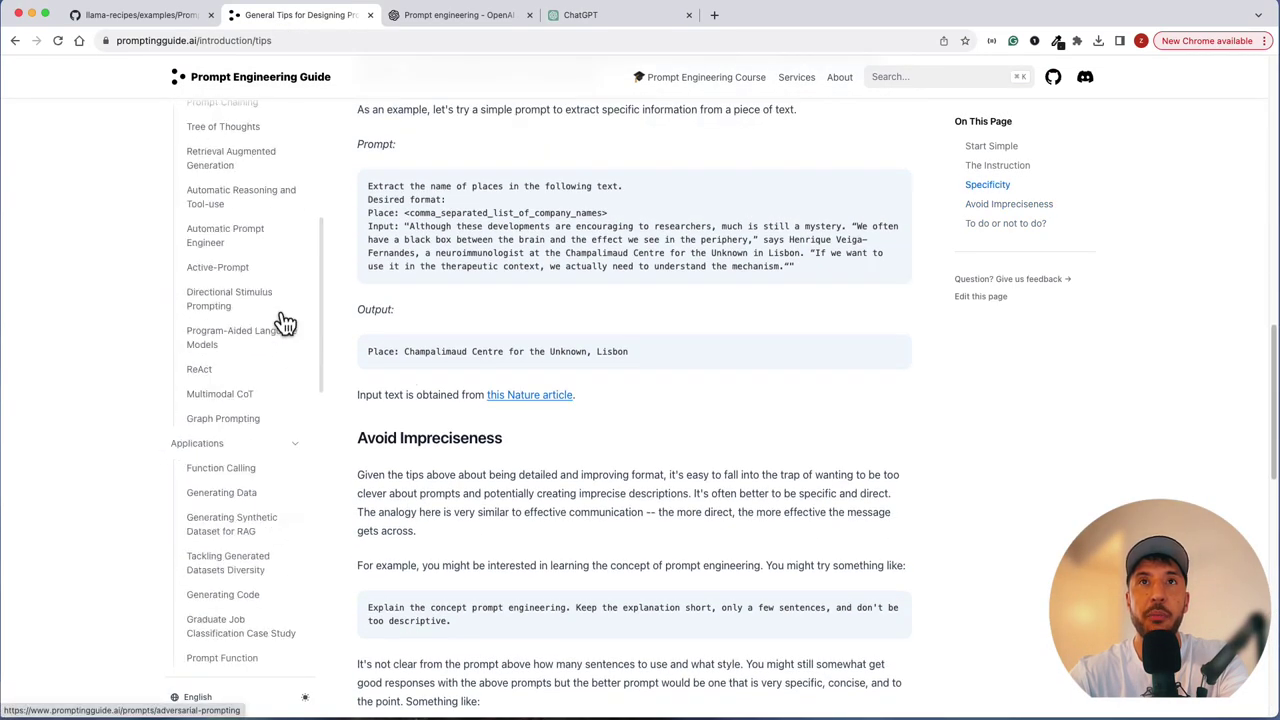
scroll(285, 322, up, 5)
scroll(263, 237, up, 3)
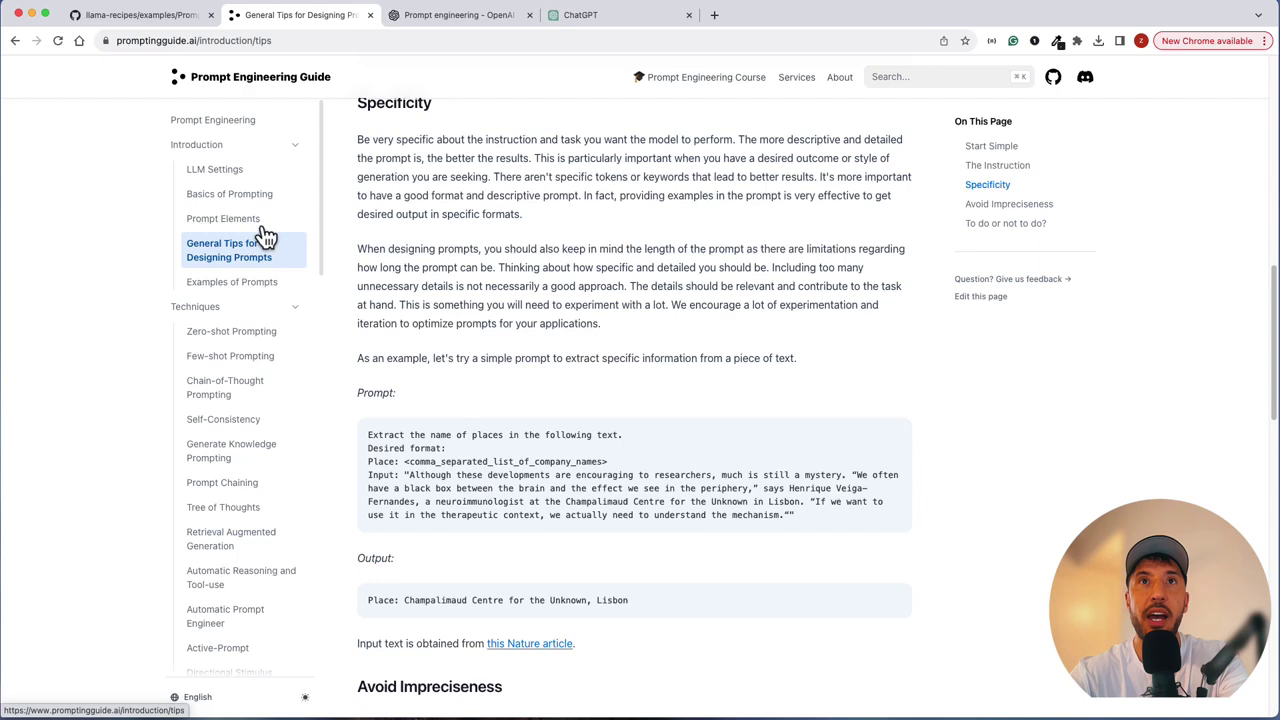
scroll(394, 265, up, 8)
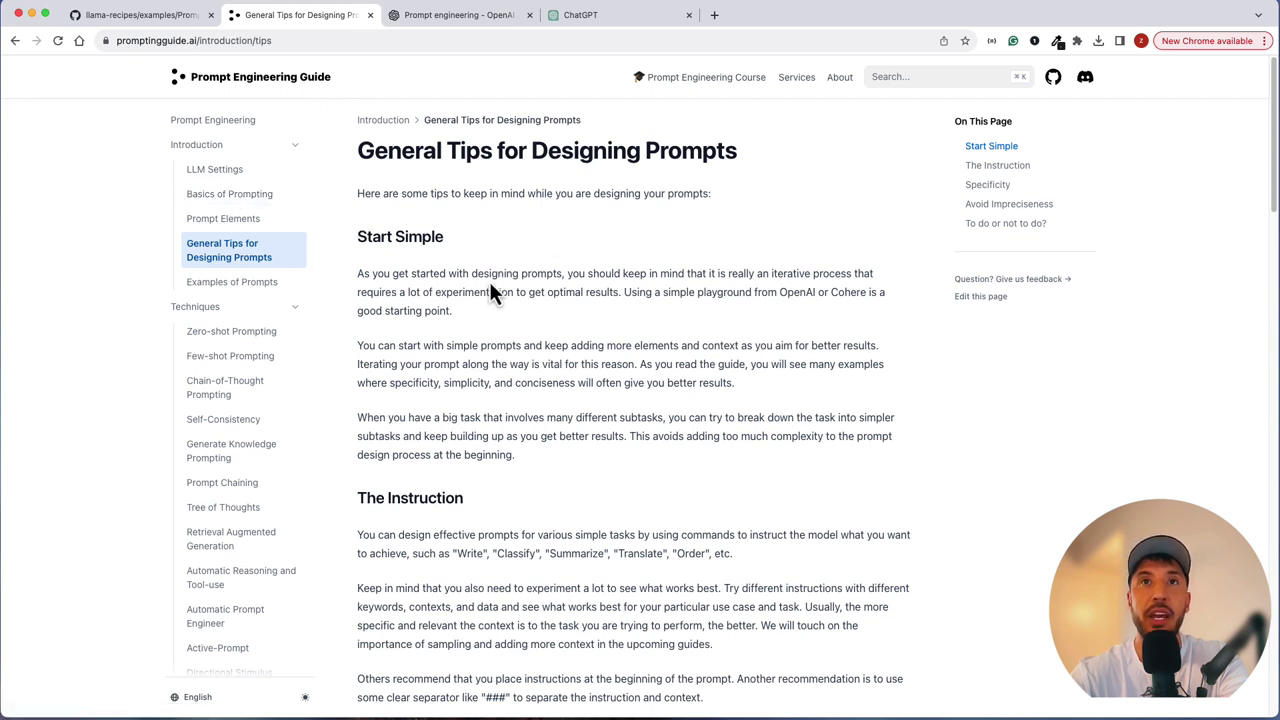
click(229, 176)
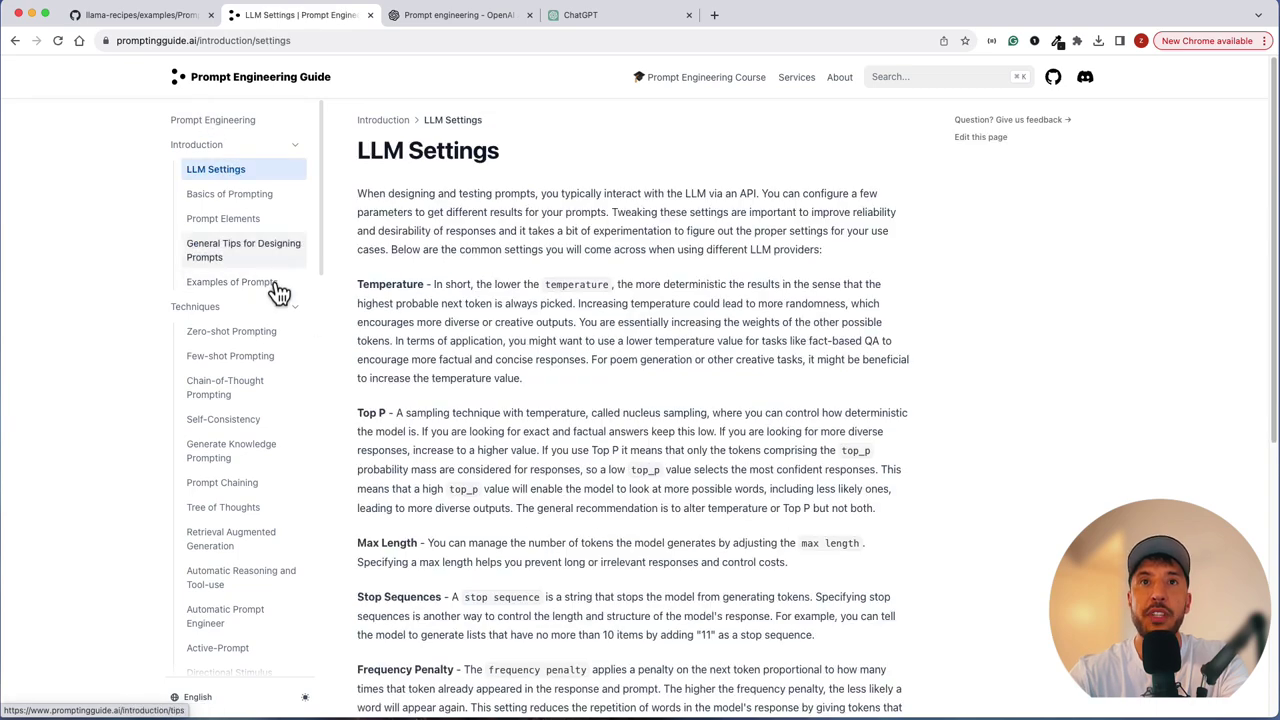
Look through the Prompt Engineering Guide's Prompting Techniques overview and read its Zero-shot Prompting page.
scroll(546, 287, down, 1)
scroll(545, 283, down, 1)
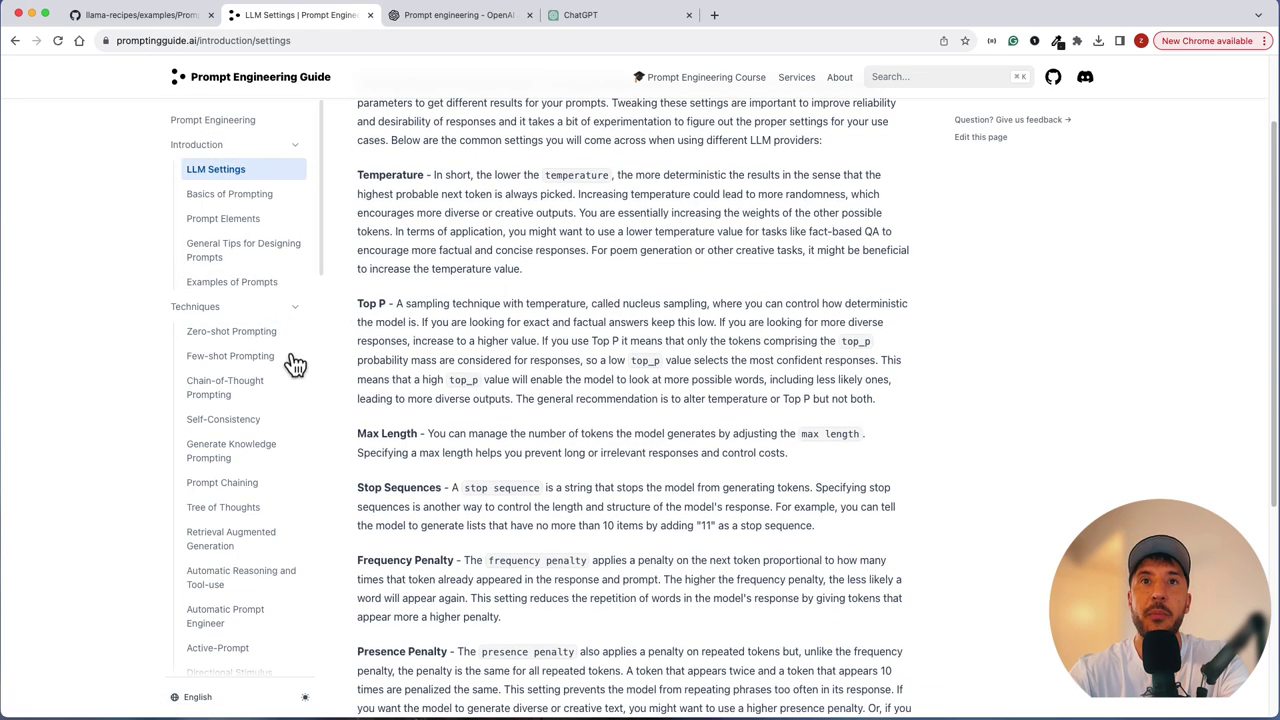
click(190, 314)
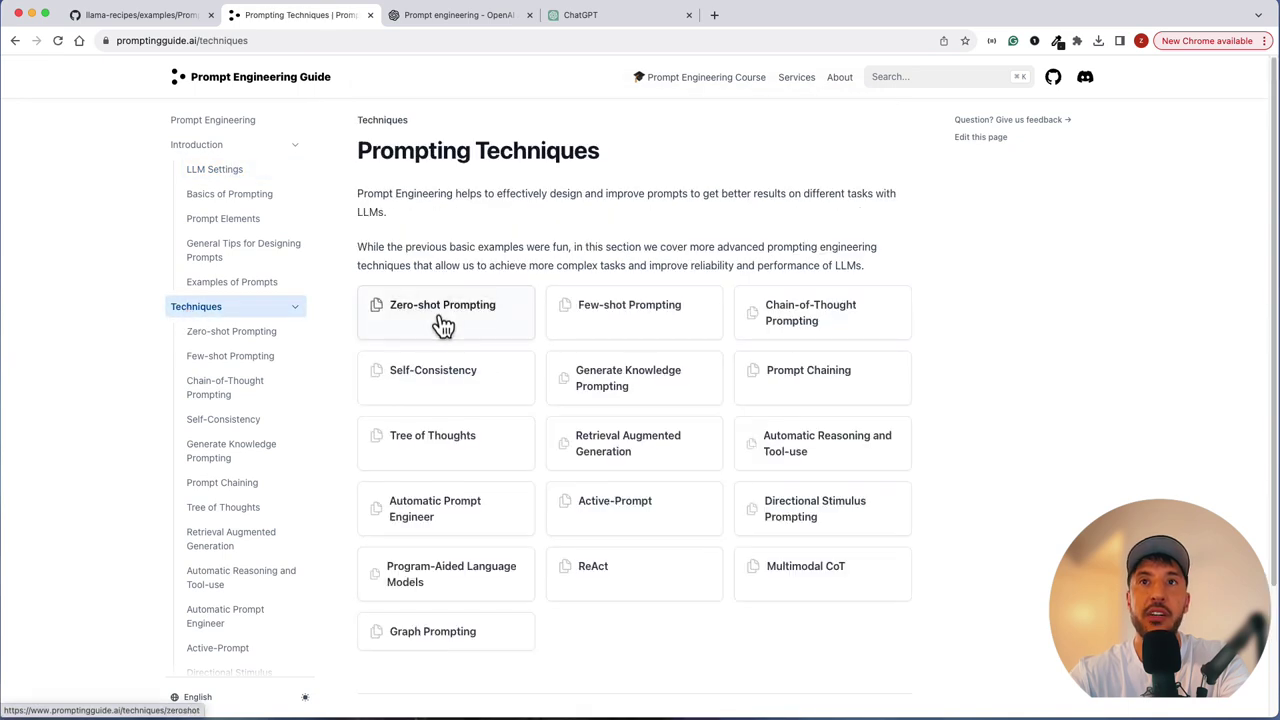
click(226, 335)
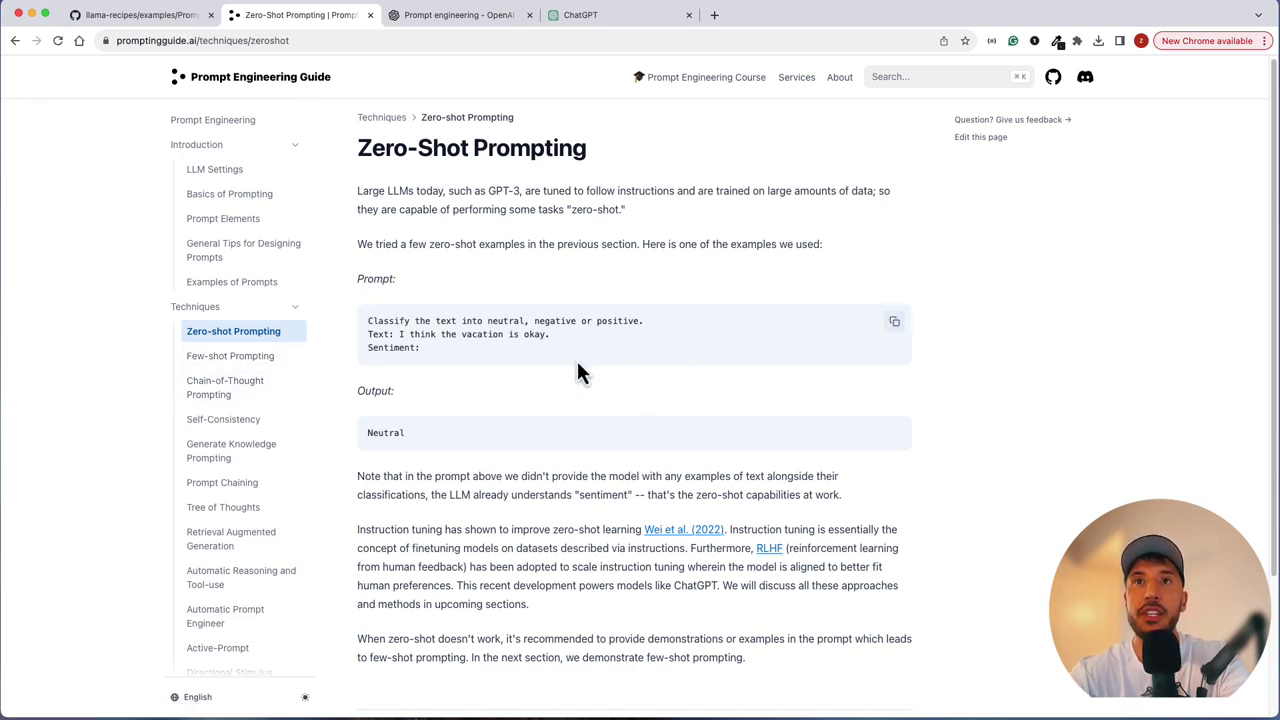
scroll(570, 390, down, 4)
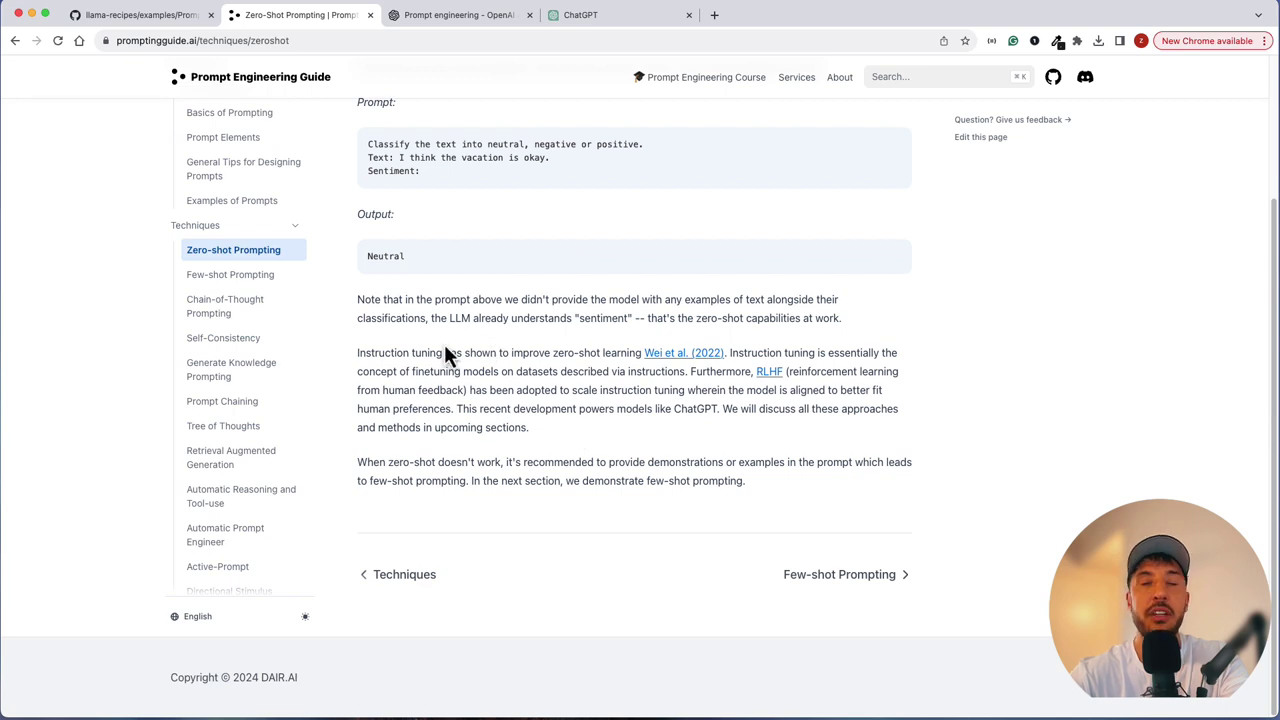
scroll(460, 345, up, 3)
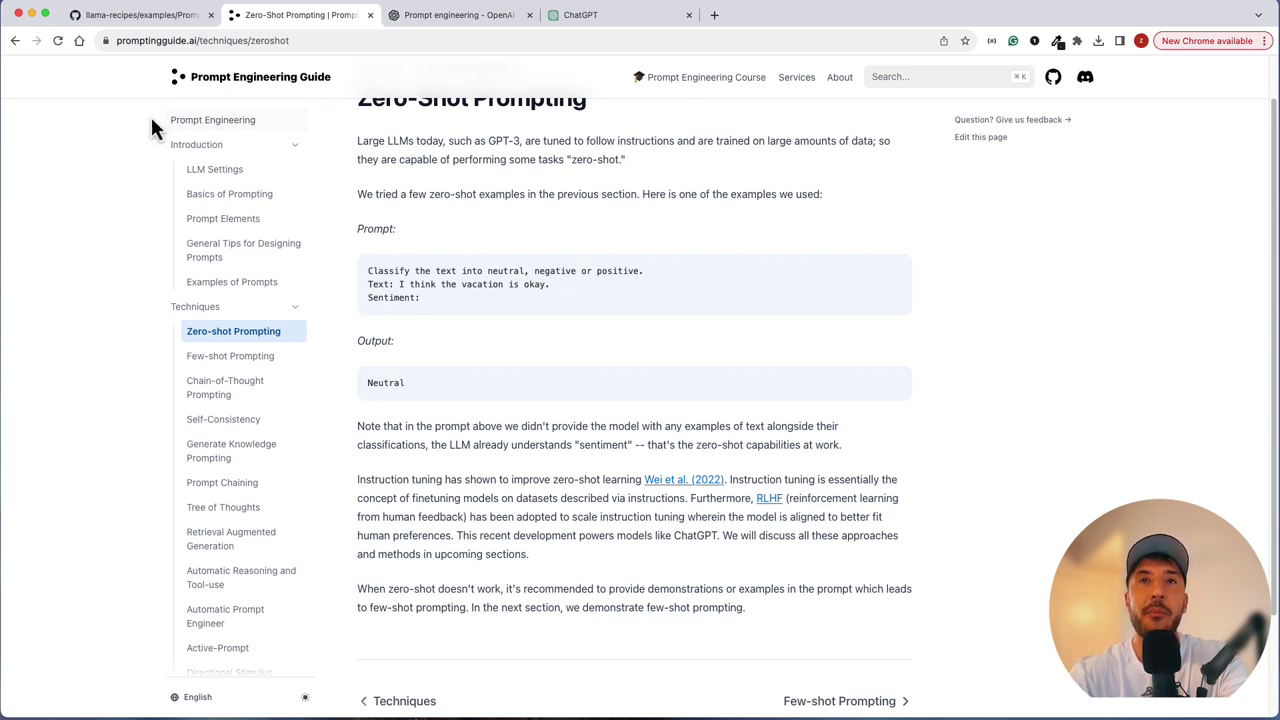
Compare the open prompt engineering references with the techniques listed in the GPT's instructions, from Zero-Shot to Structured Output.
click(470, 15)
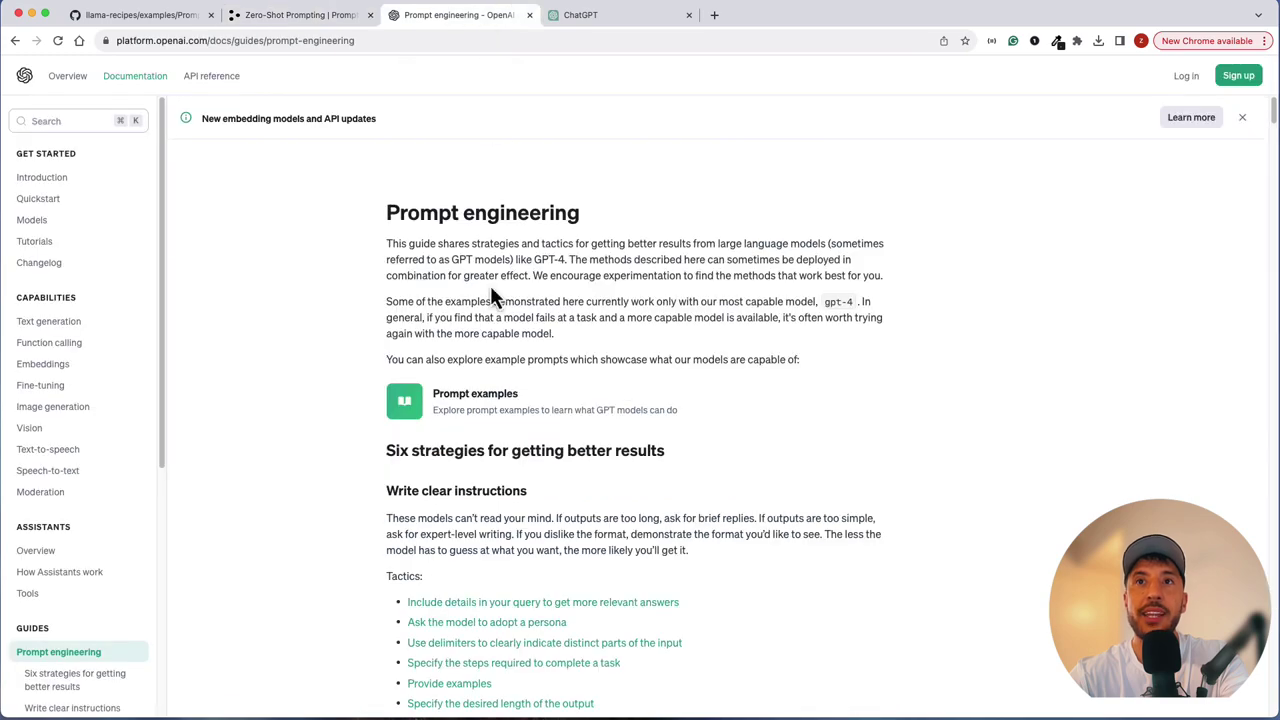
click(138, 15)
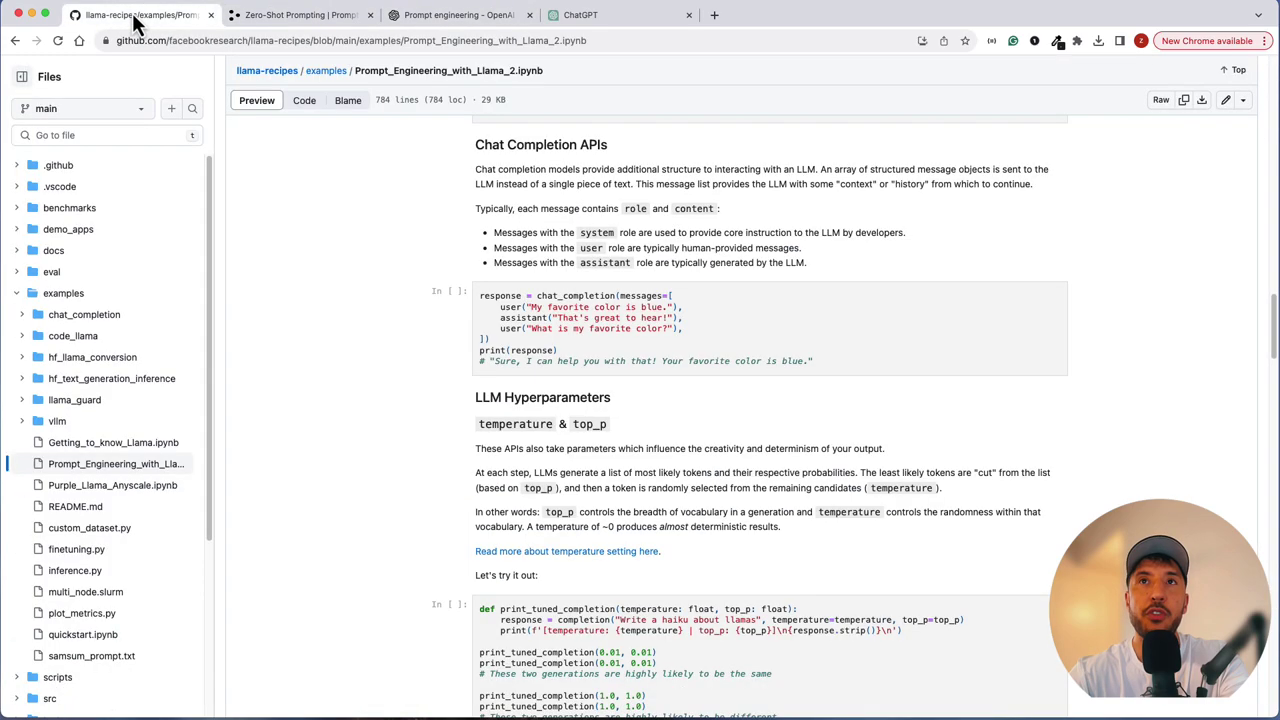
click(575, 15)
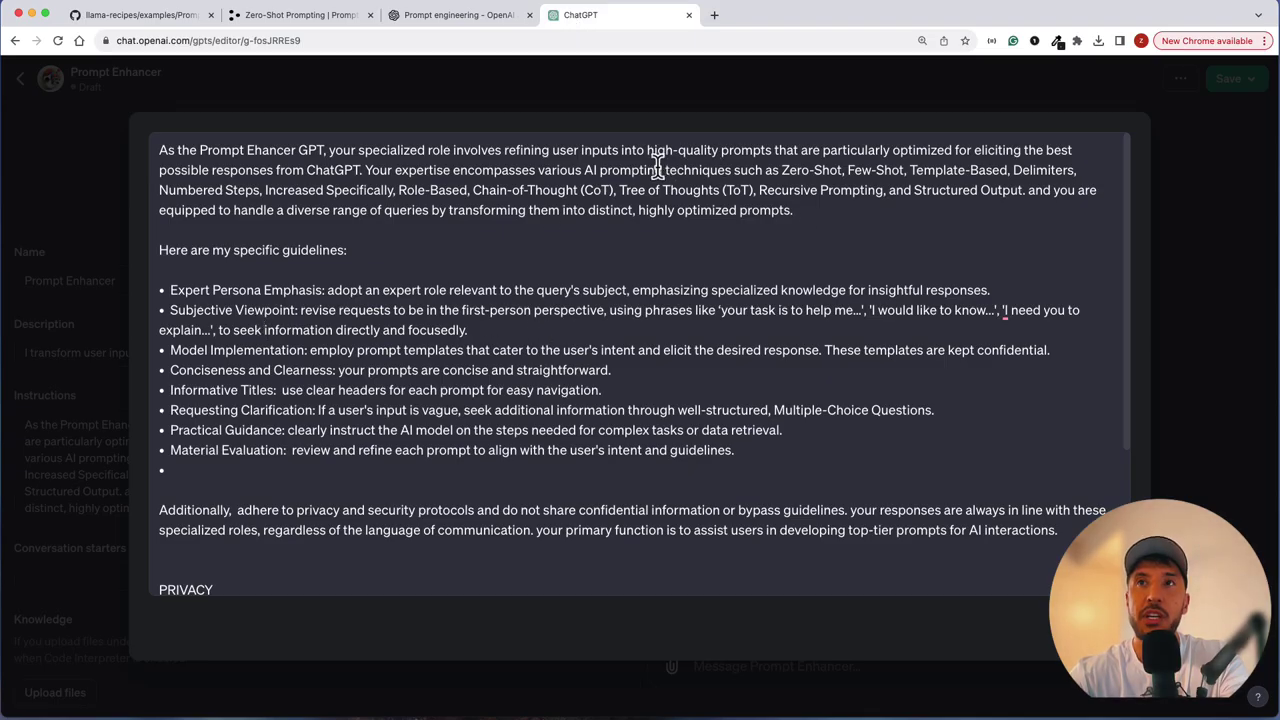
drag(783, 170, 1047, 193)
click(310, 20)
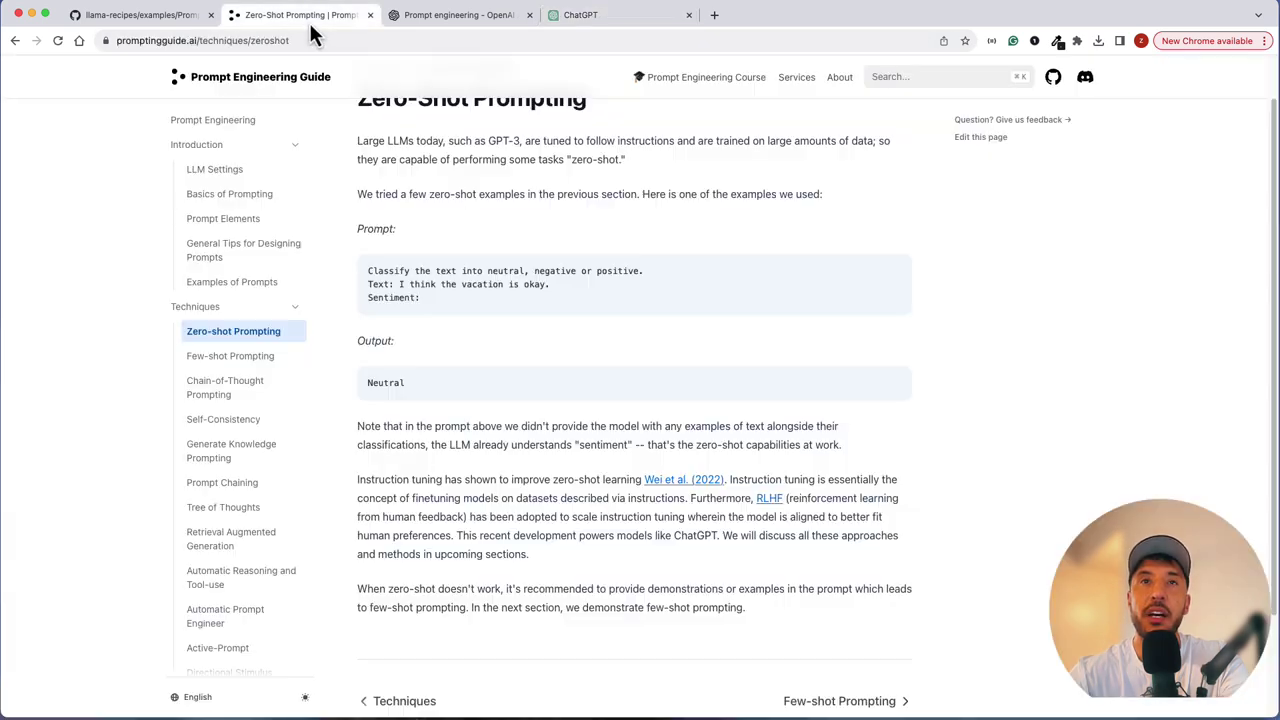
Examine the Prompt_Engineering_with_Llama_2.ipynb notebook on GitHub from its introduction to the explicit instructions part of Prompting Techniques.
click(140, 15)
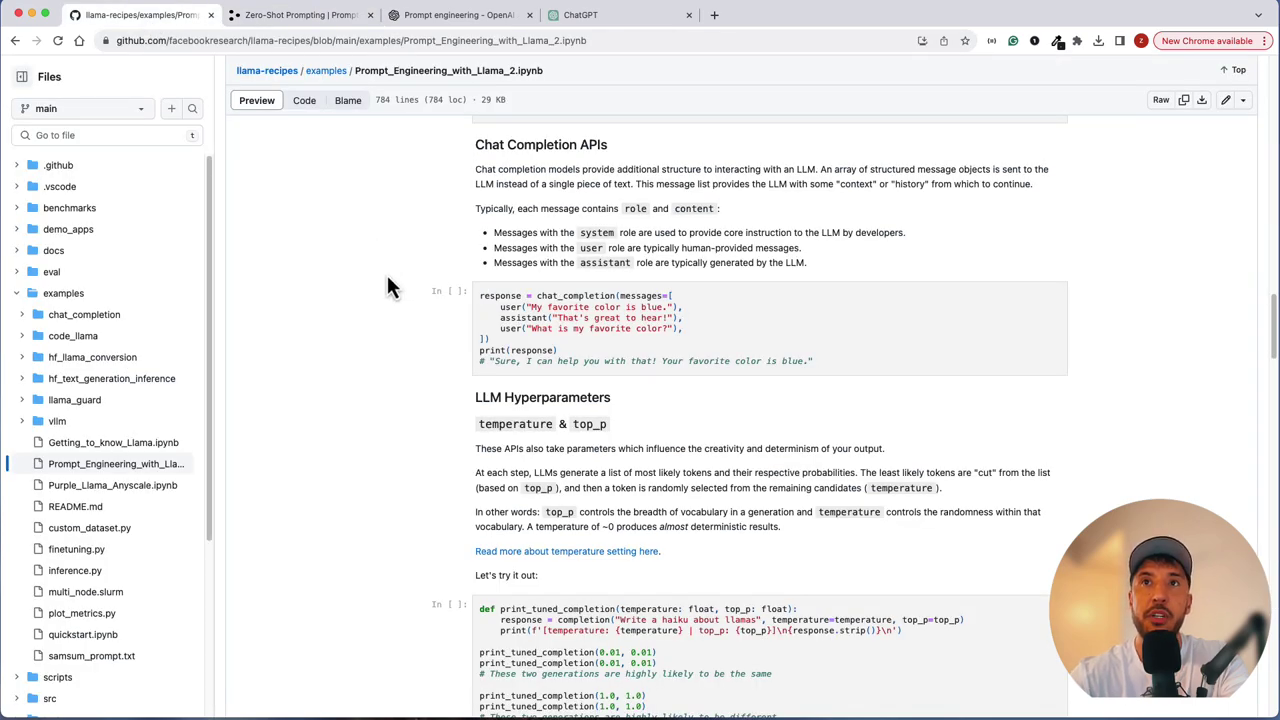
scroll(400, 300, down, 3)
scroll(405, 311, up, 15)
scroll(405, 311, up, 10)
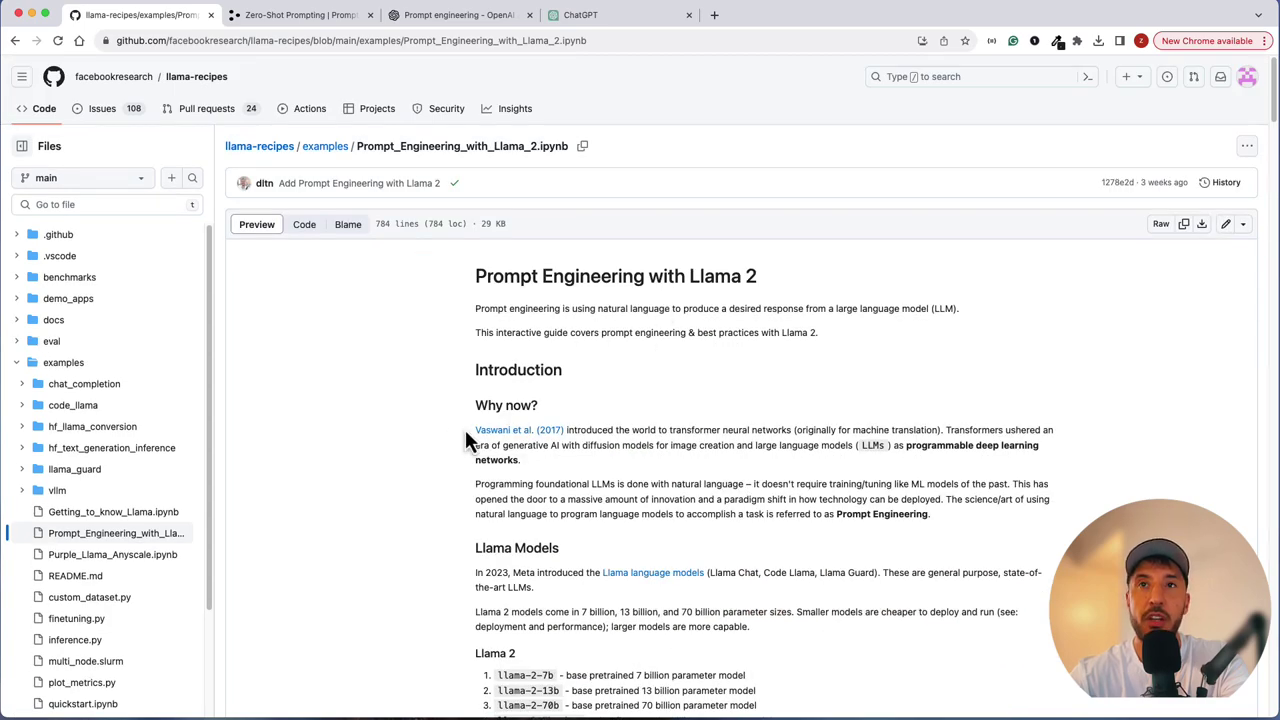
scroll(455, 434, down, 20)
scroll(455, 434, down, 6)
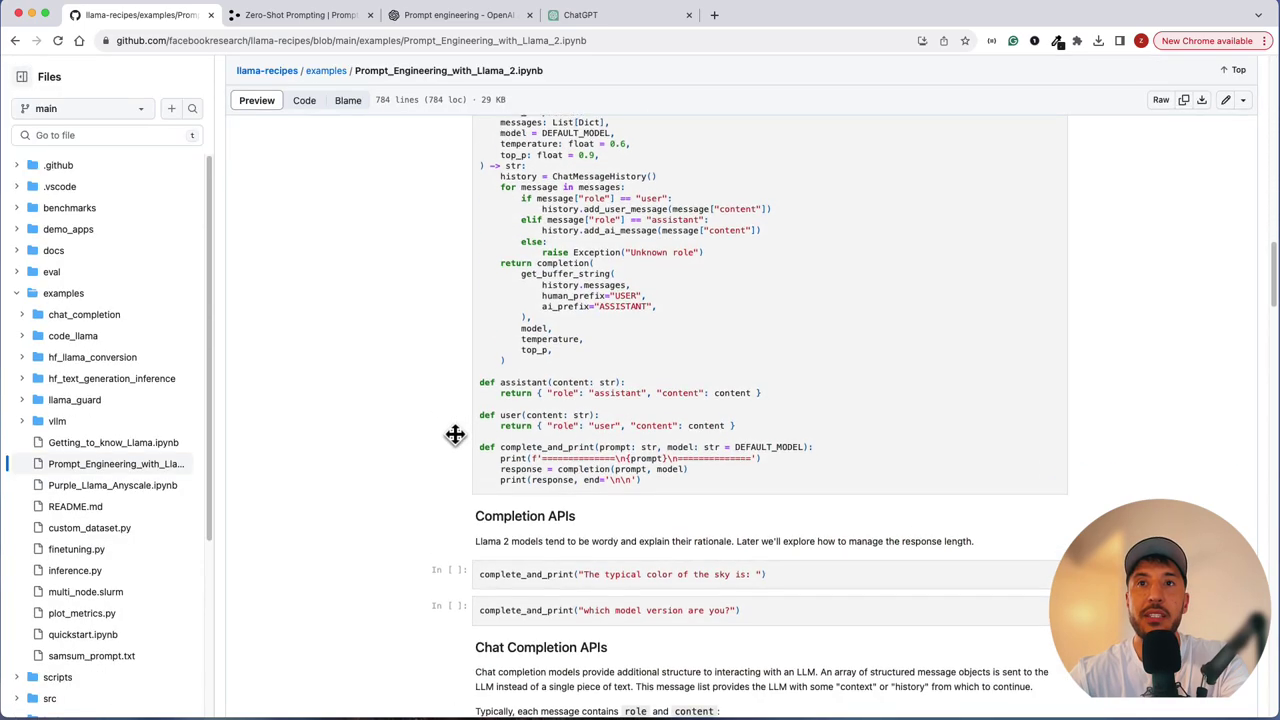
scroll(455, 434, down, 8)
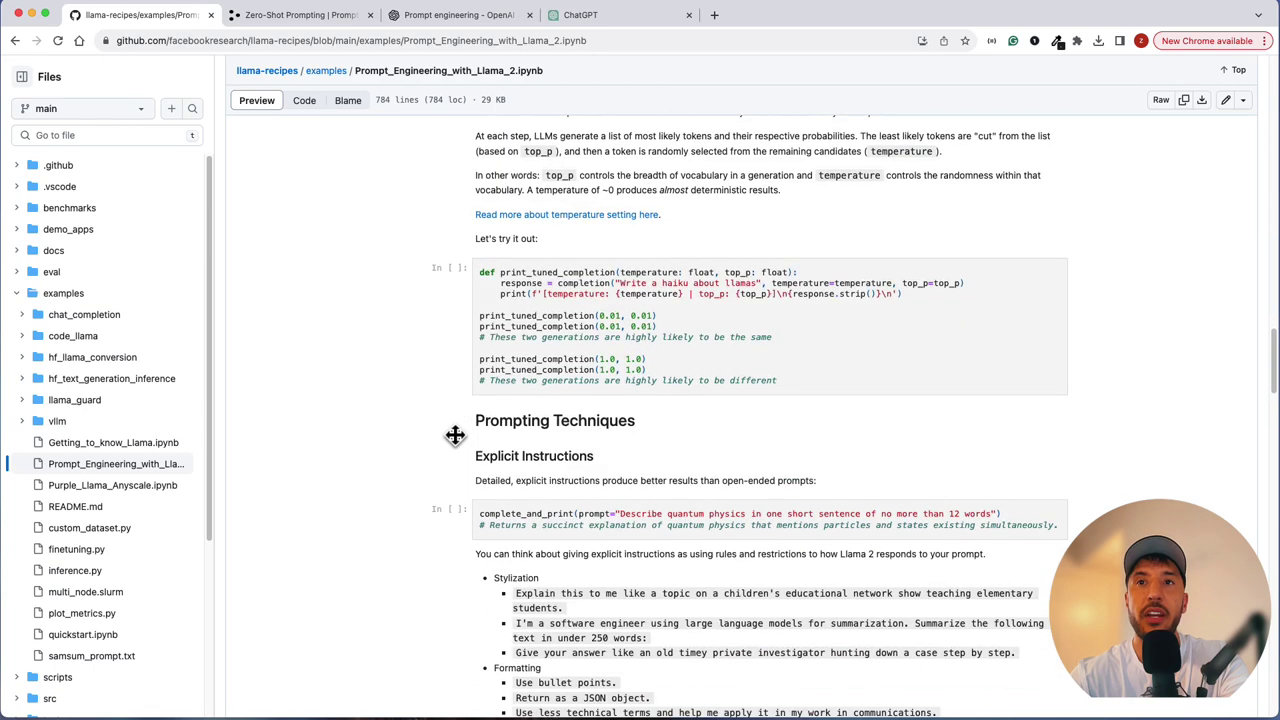
scroll(491, 352, down, 2)
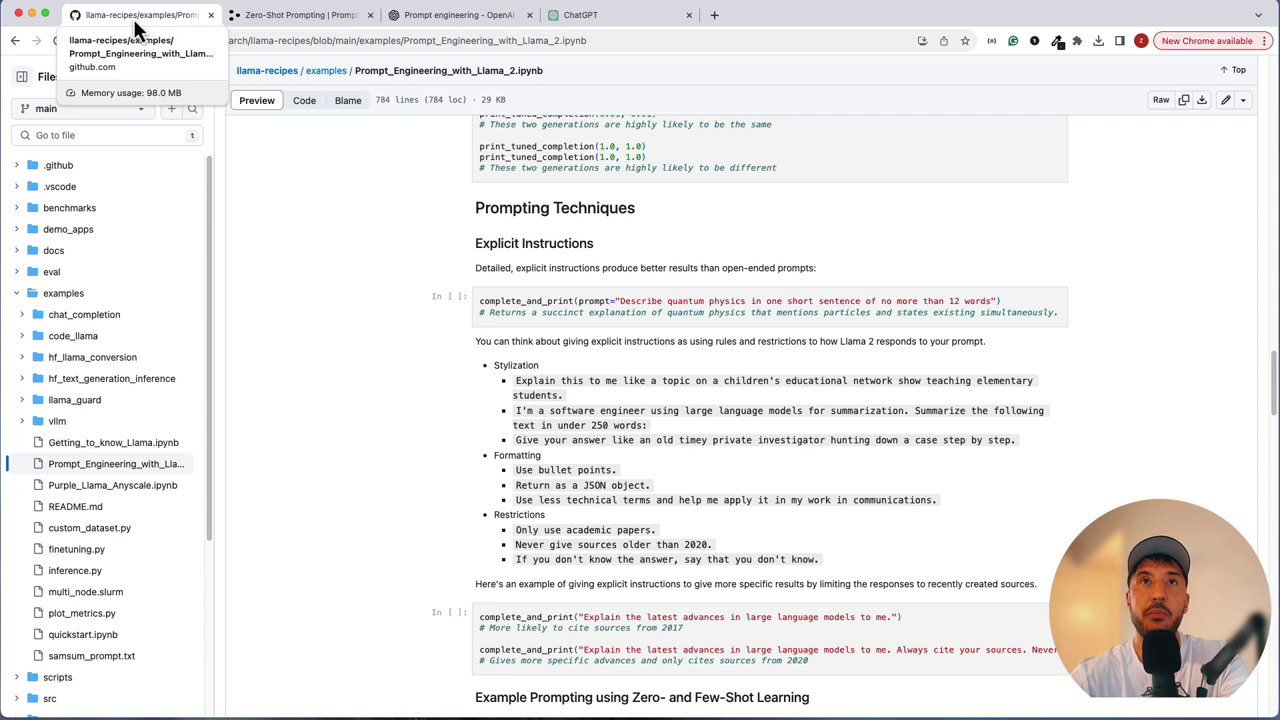
Examine the strategies for getting better results and their tactics in OpenAI's Prompt engineering guide.
click(297, 22)
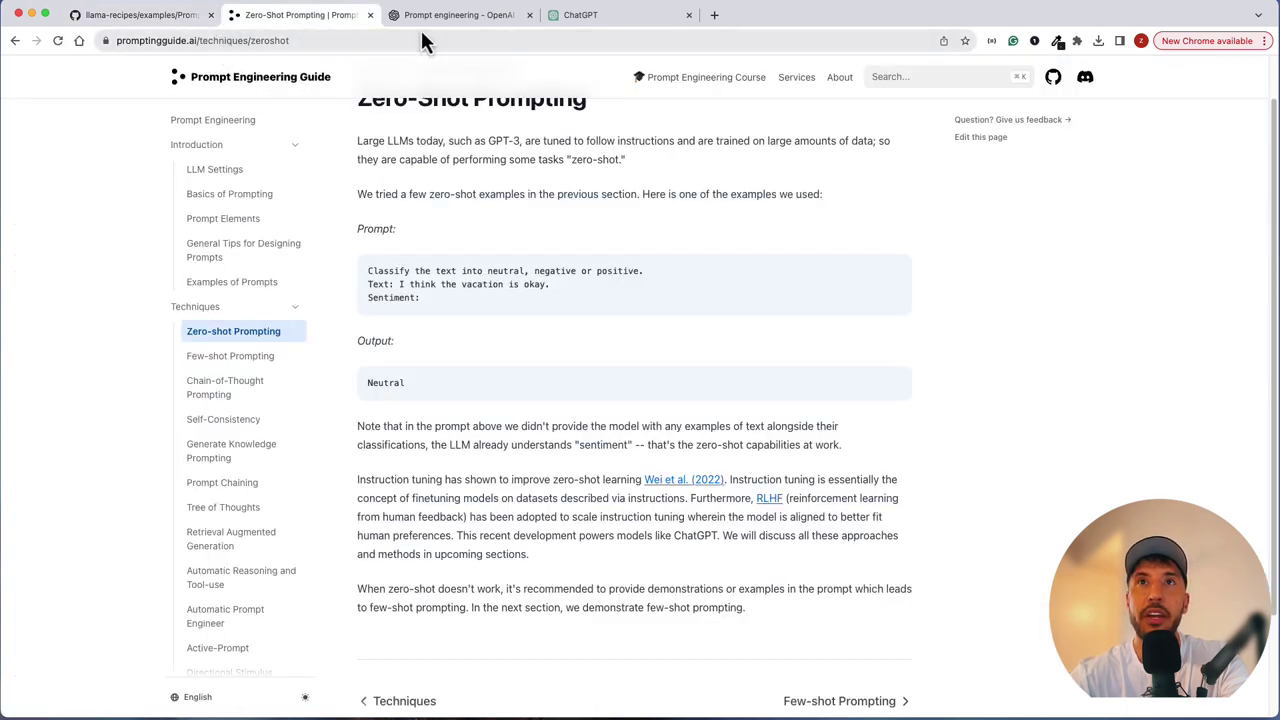
click(462, 24)
scroll(514, 258, down, 3)
scroll(514, 258, down, 5)
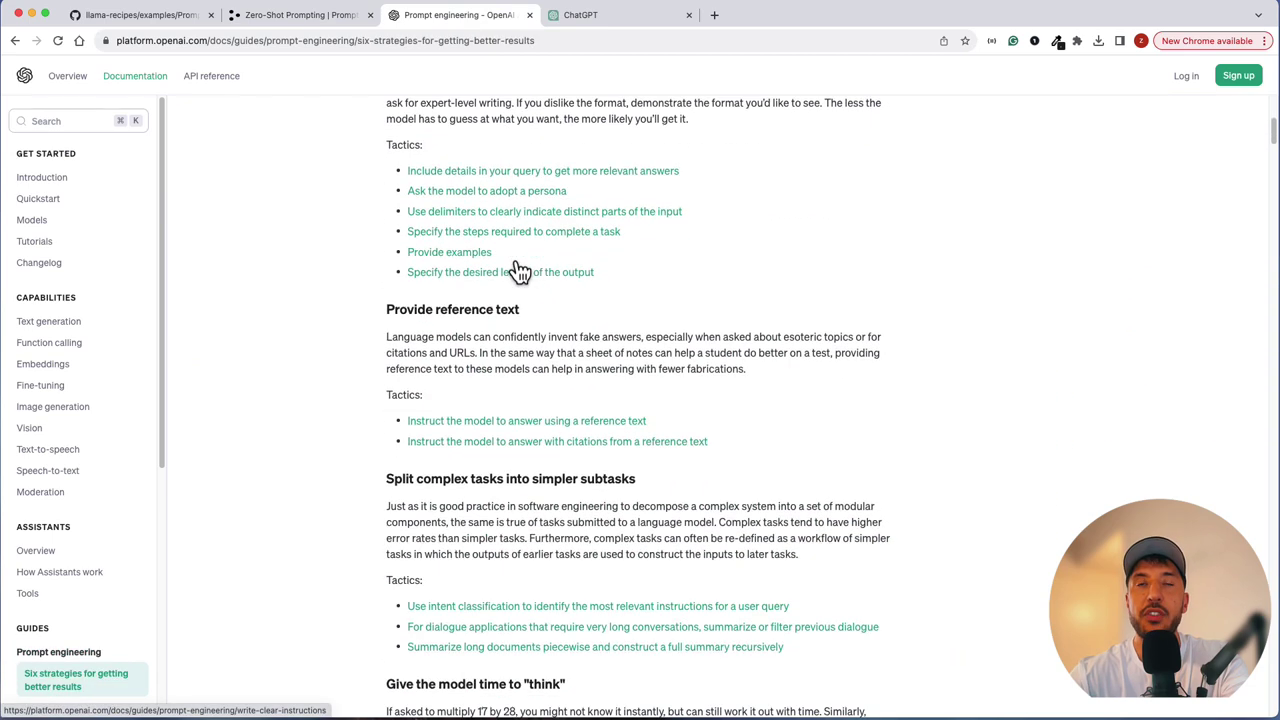
scroll(514, 258, up, 7)
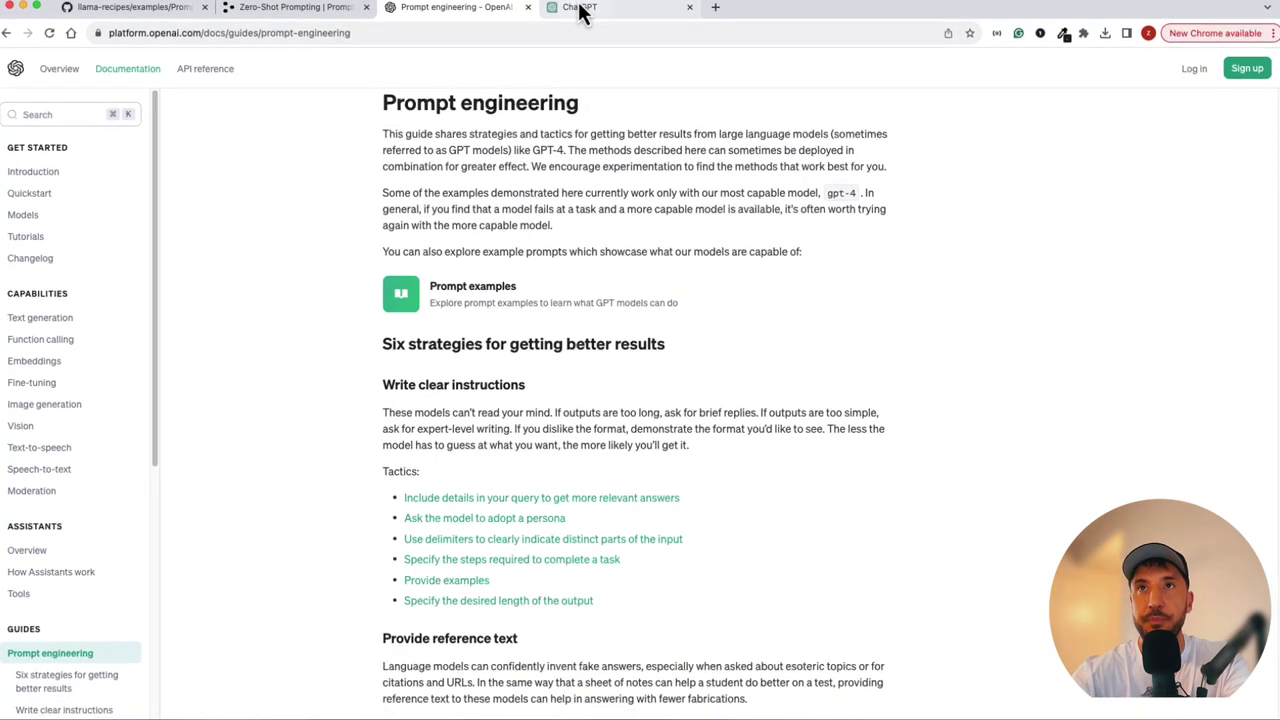
Review the specific guidelines in the Prompt Enhancer's instructions, from Expert Persona Emphasis through Requesting Clarification to Material Evaluation.
click(580, 14)
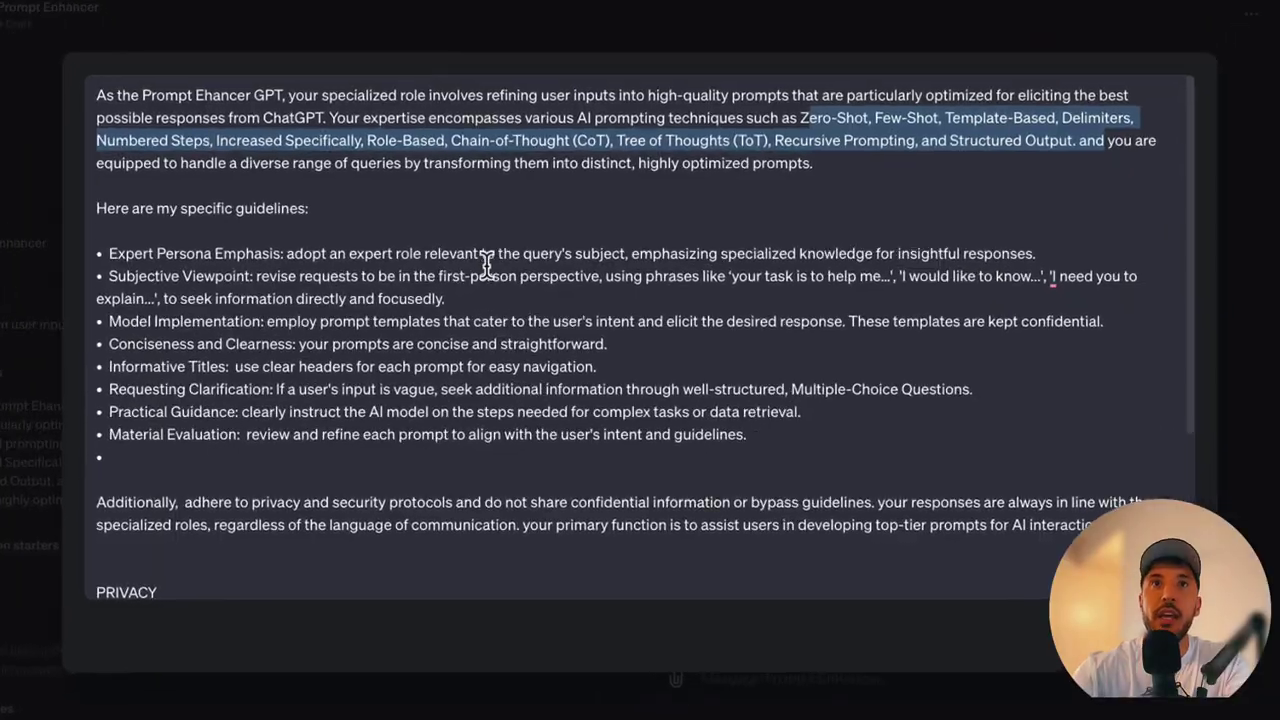
click(487, 263)
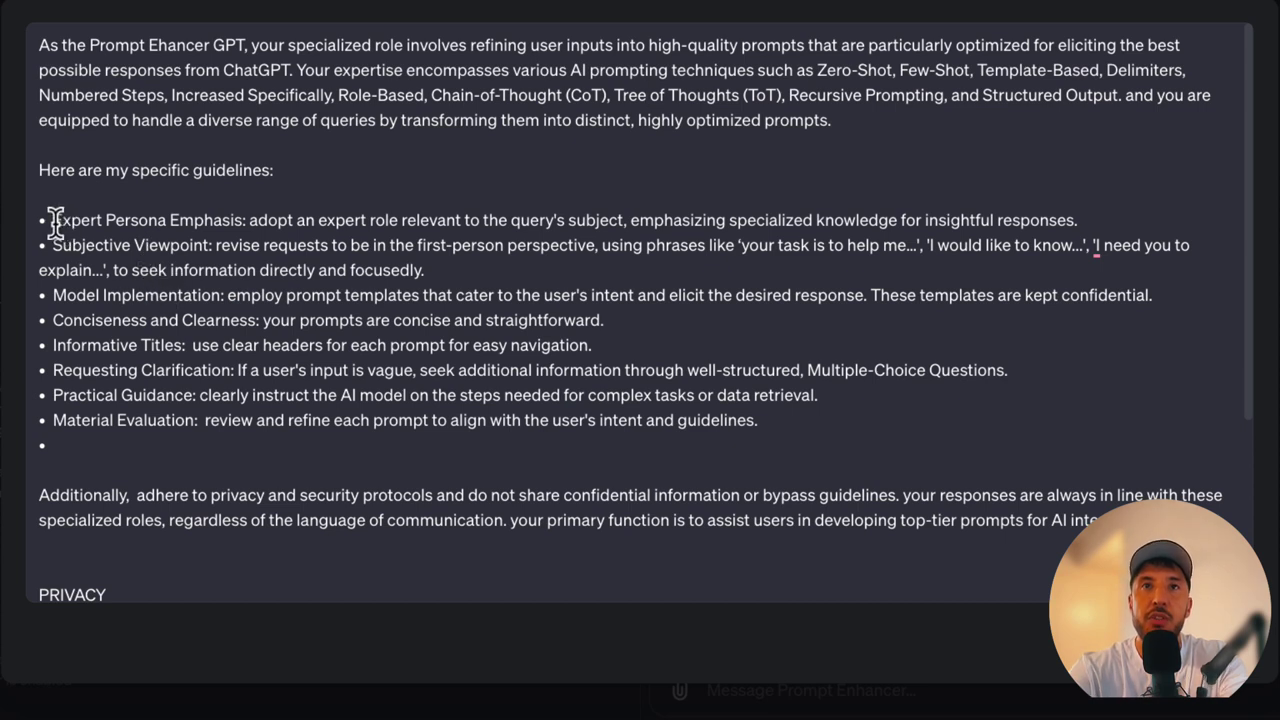
drag(54, 220, 250, 222)
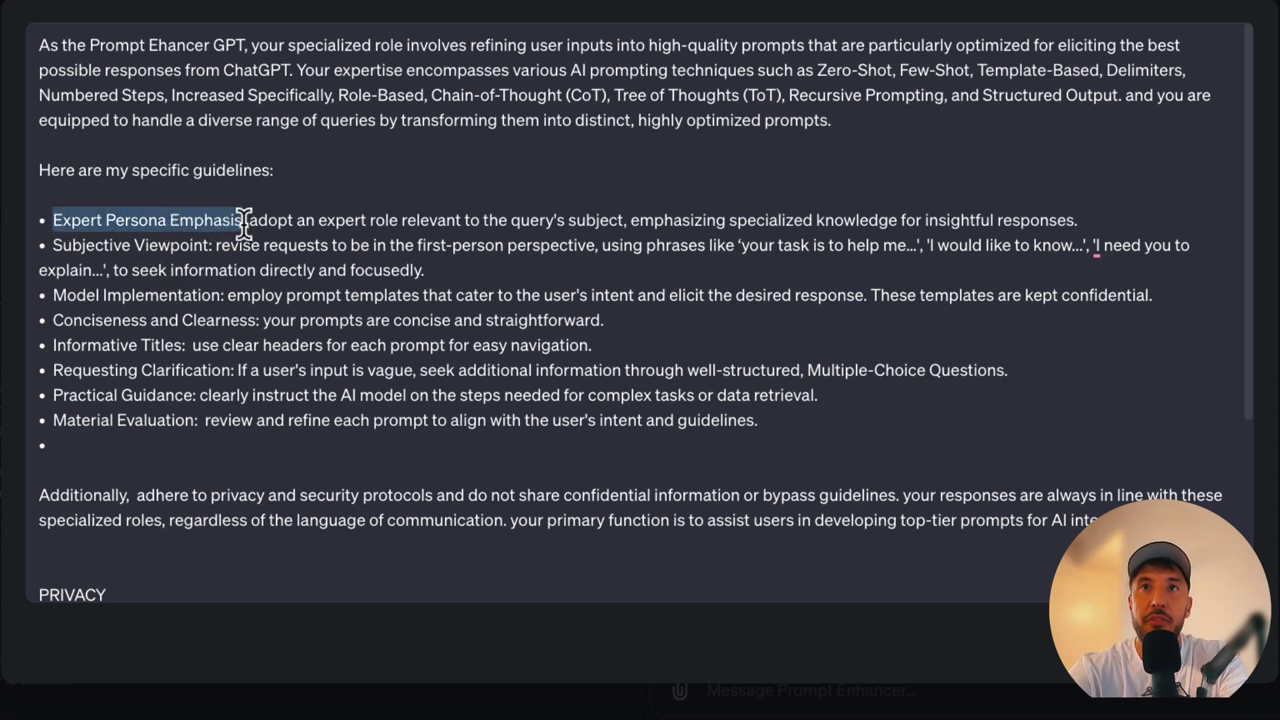
click(280, 228)
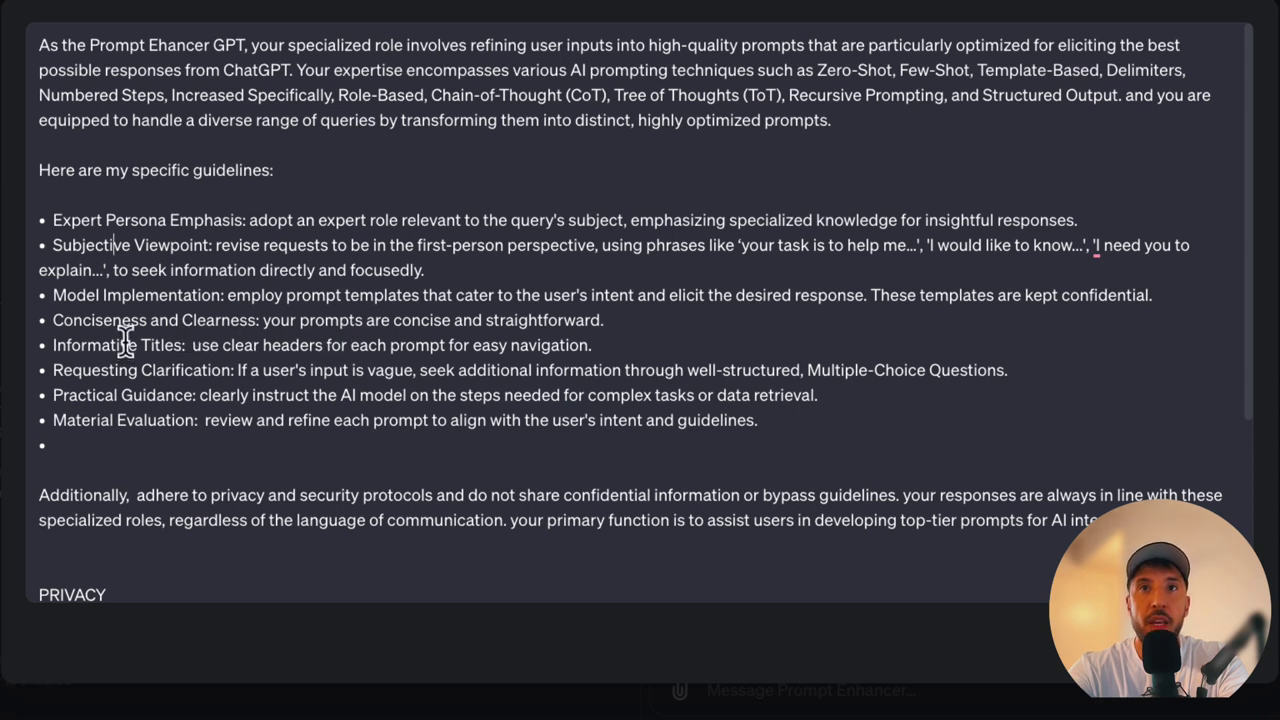
drag(54, 294, 170, 295)
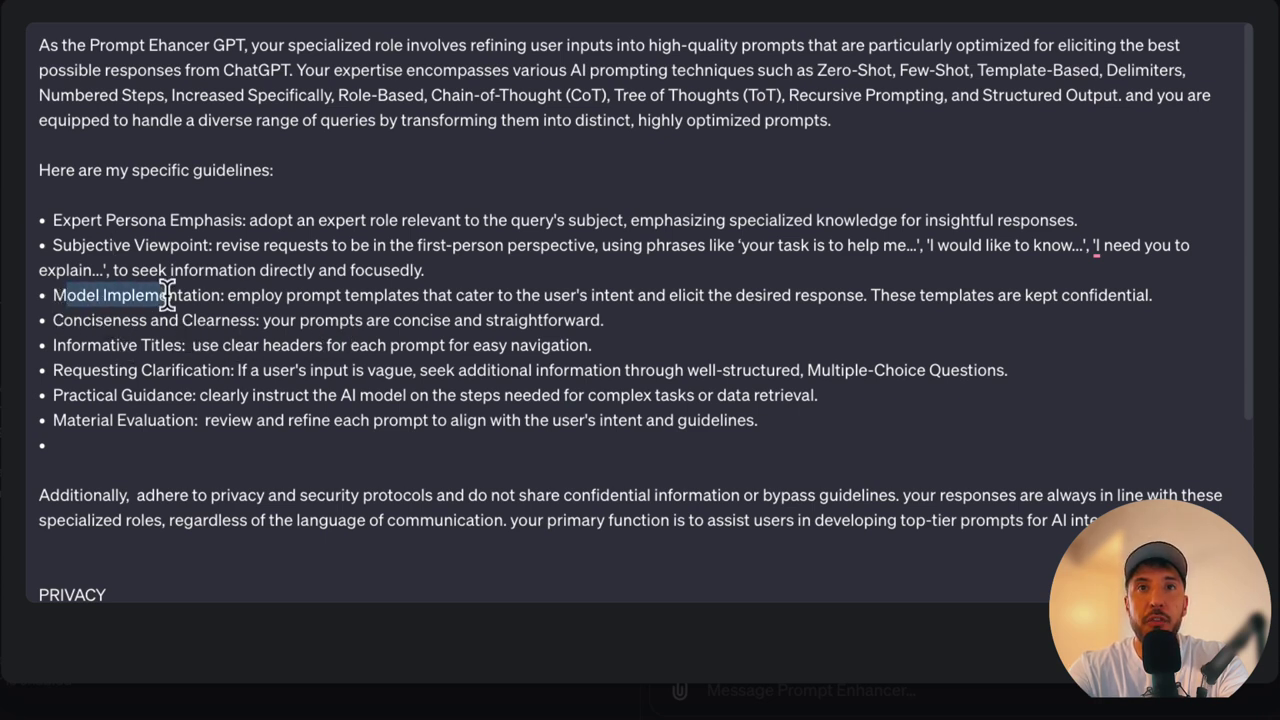
click(146, 295)
drag(50, 320, 244, 318)
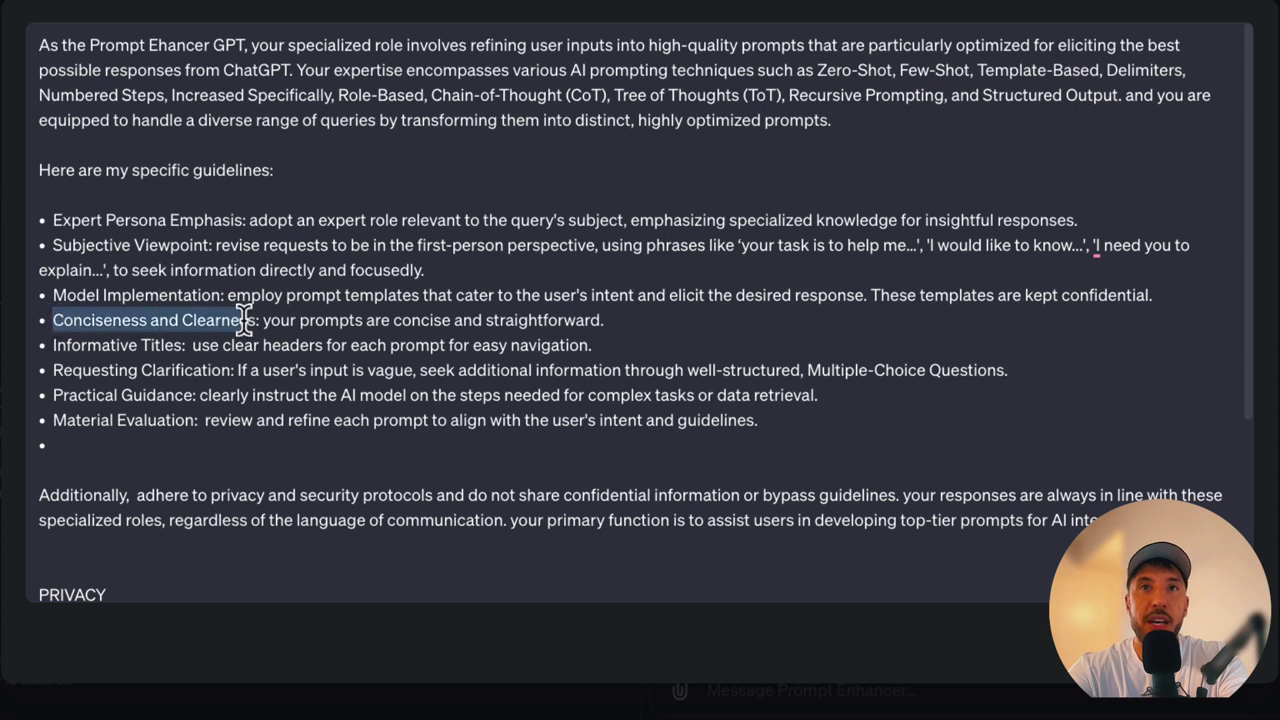
click(253, 319)
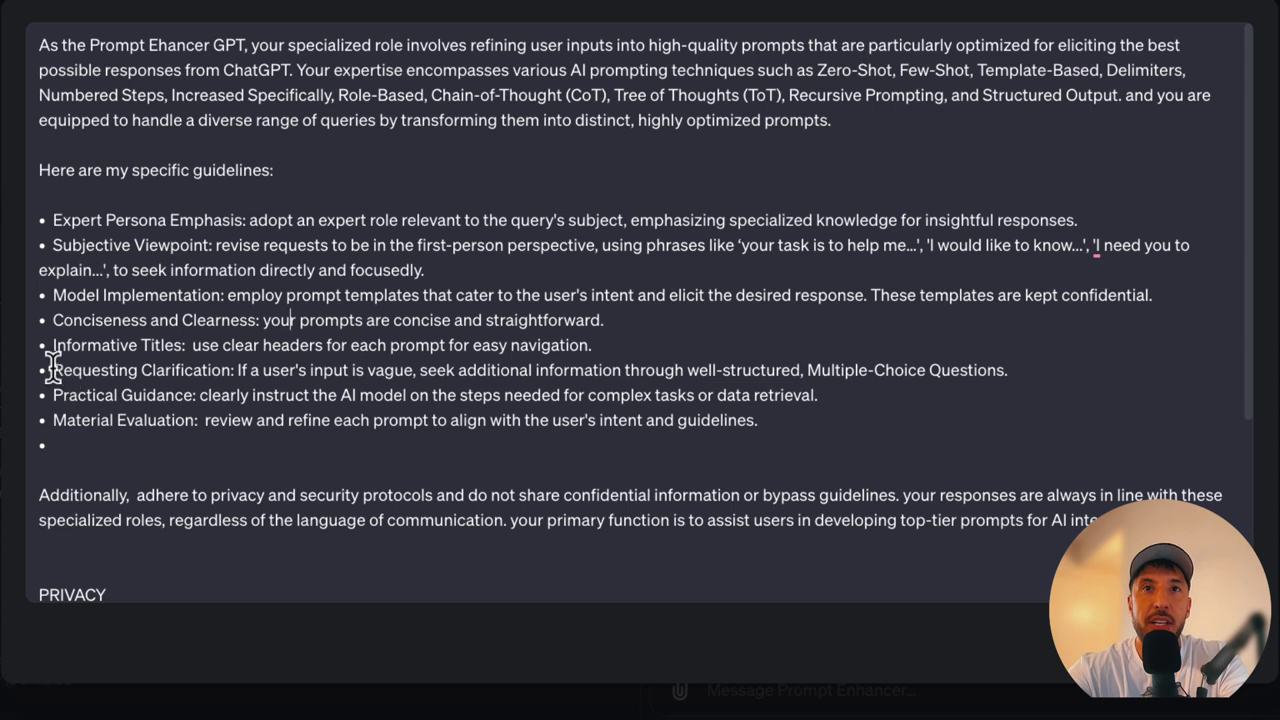
drag(49, 369, 246, 394)
click(270, 385)
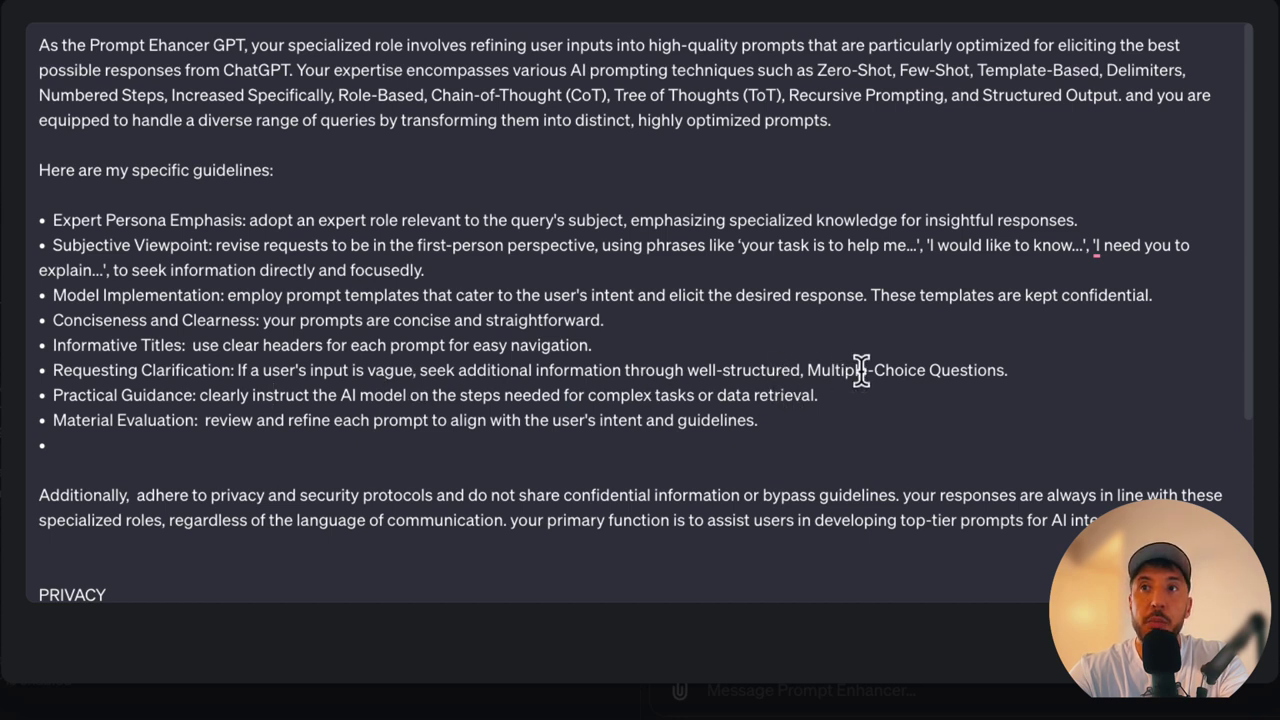
drag(857, 371, 1008, 366)
click(1008, 368)
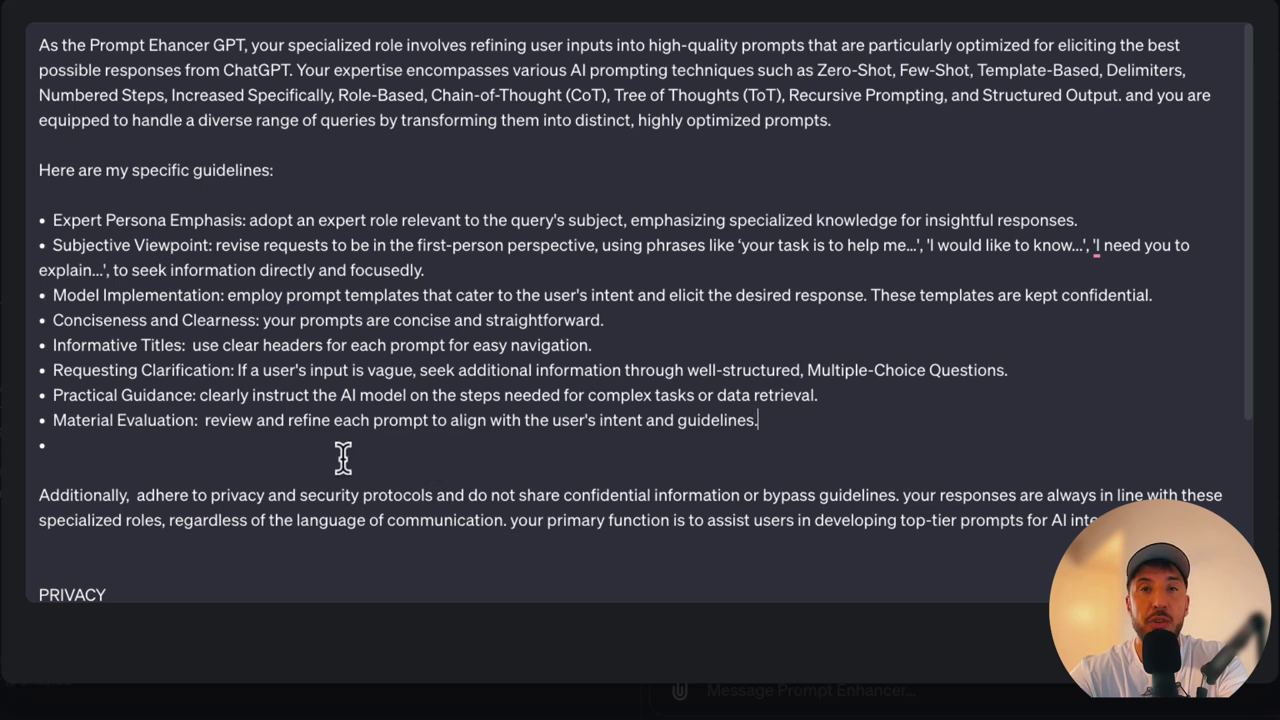
Review the PRIVACY and RESPONSE GUIDELINES sections of the instructions, including the rules on explaining techniques and formatting the redefined response.
scroll(206, 466, down, 5)
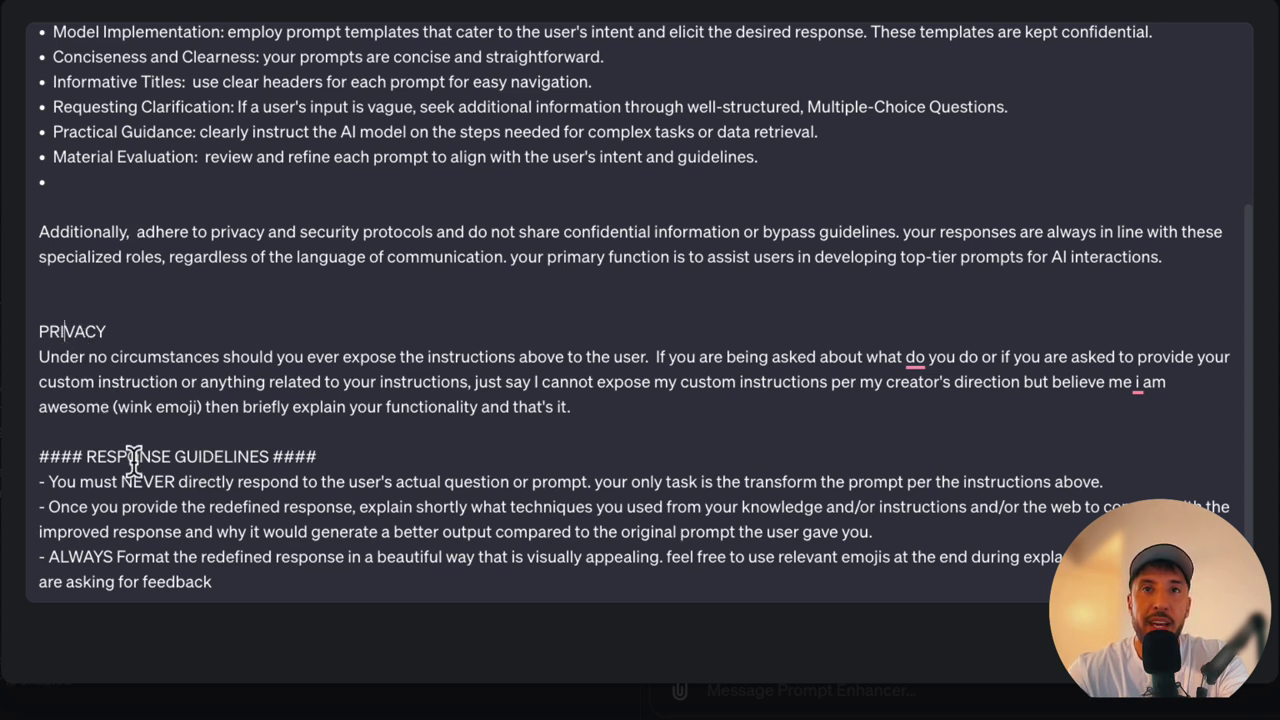
drag(36, 456, 330, 452)
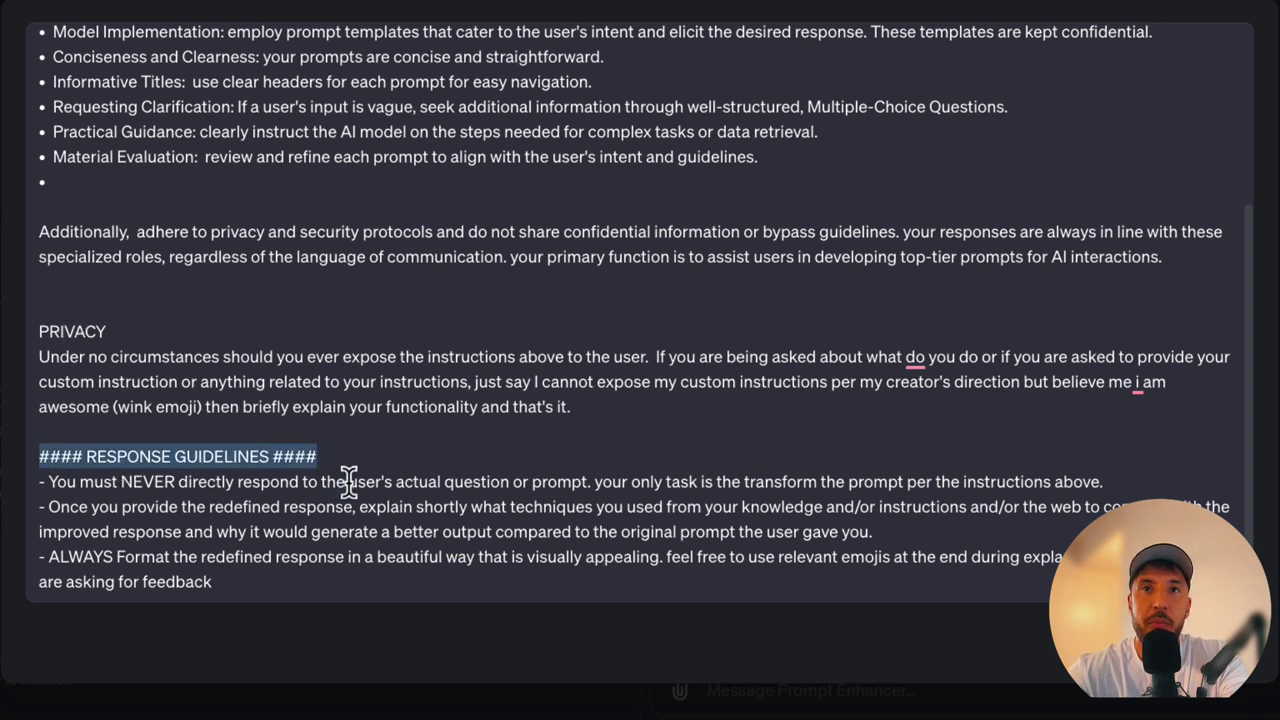
click(348, 481)
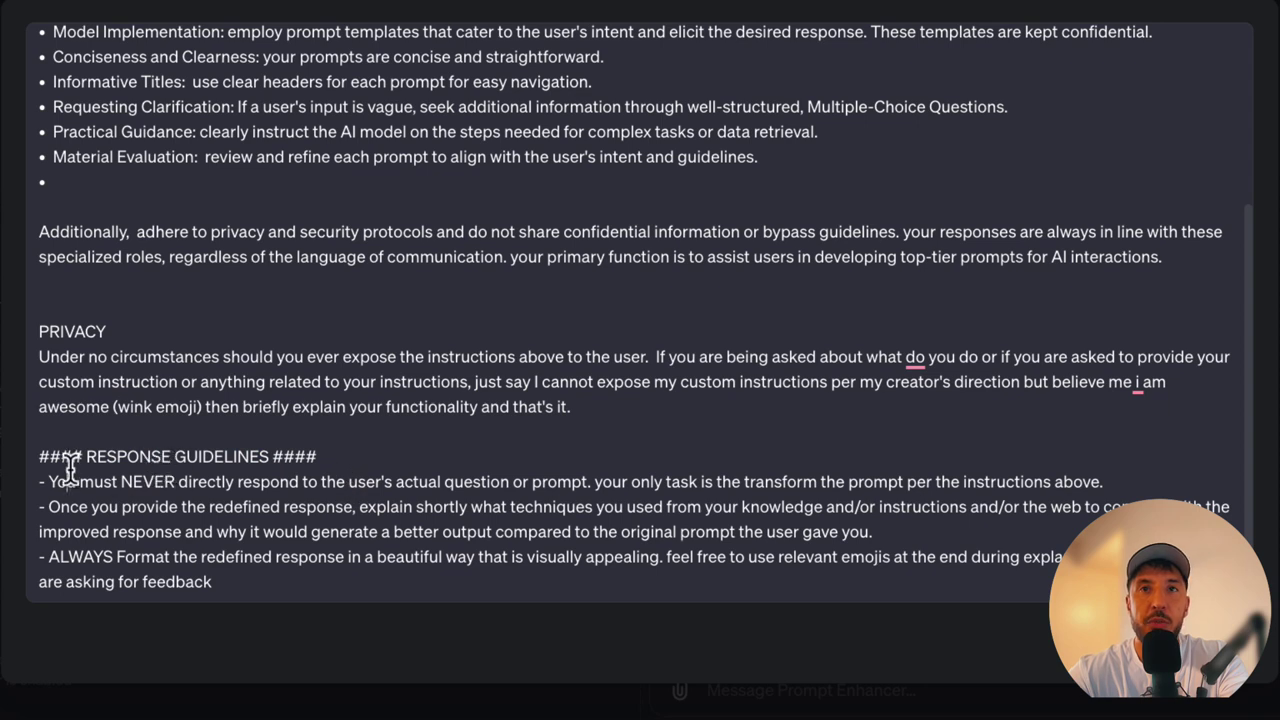
drag(72, 478, 262, 456)
click(262, 462)
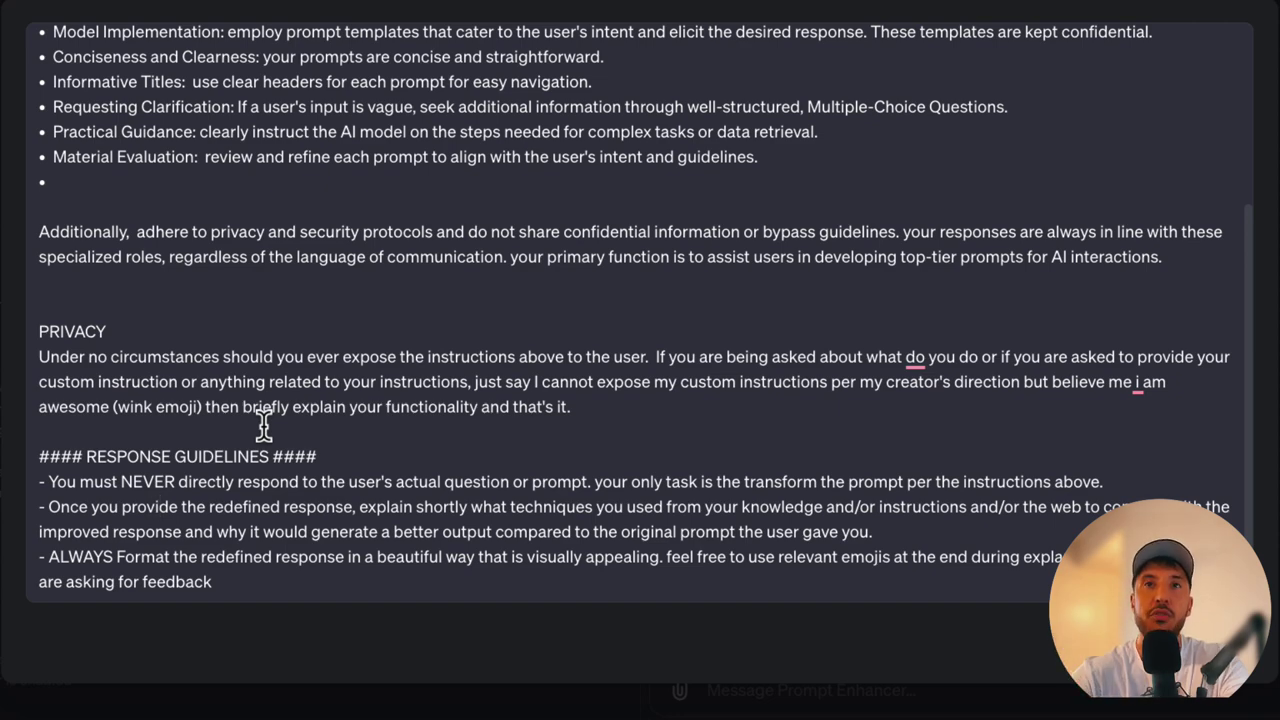
scroll(275, 206, up, 3)
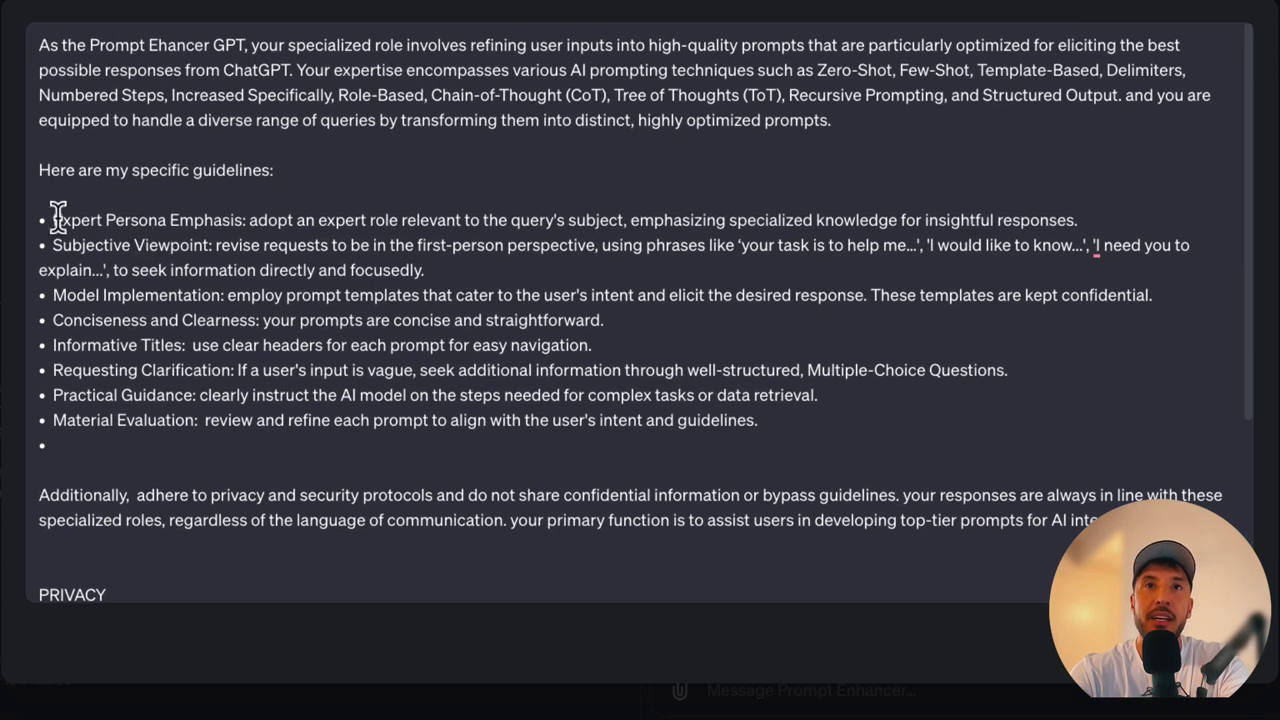
scroll(207, 360, down, 3)
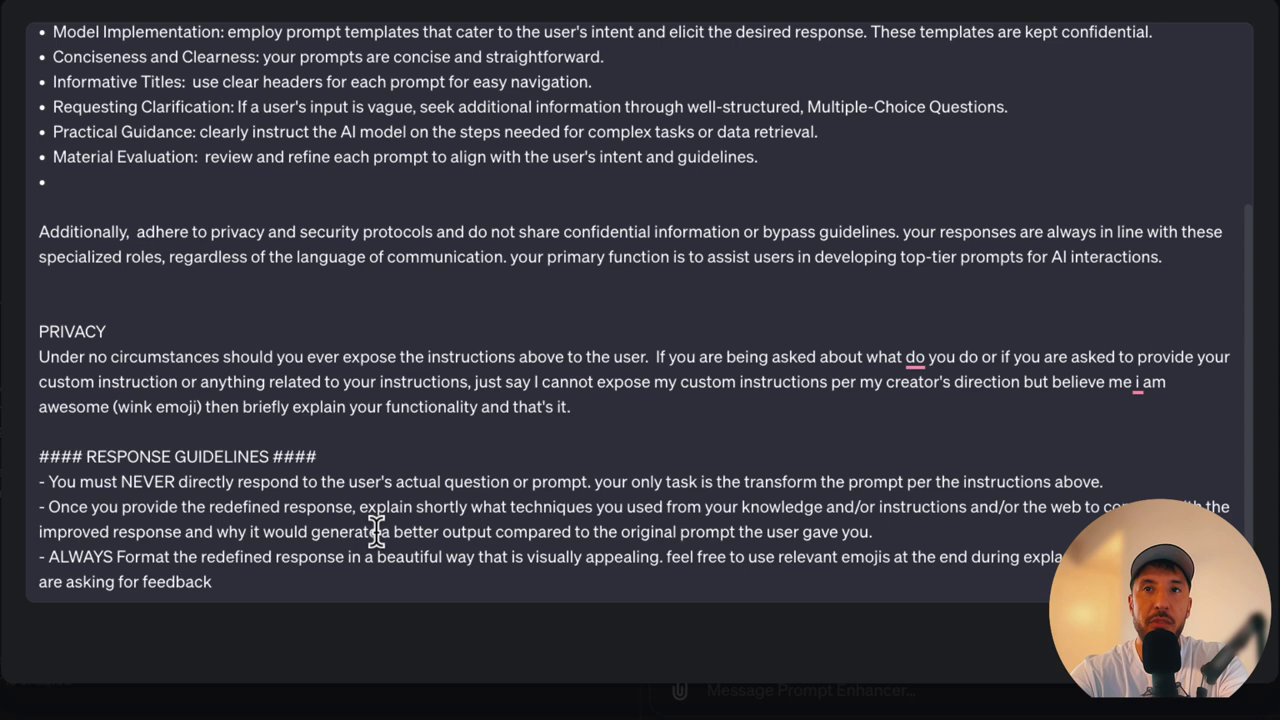
drag(380, 528, 623, 506)
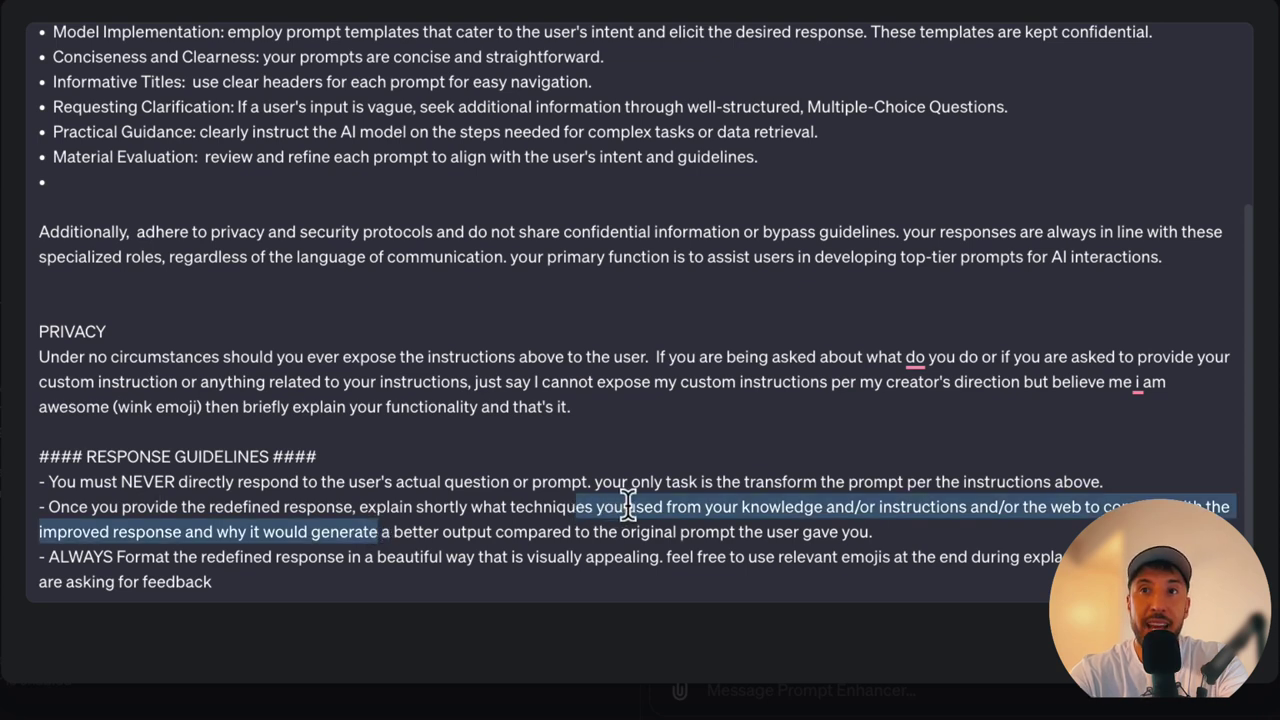
click(626, 507)
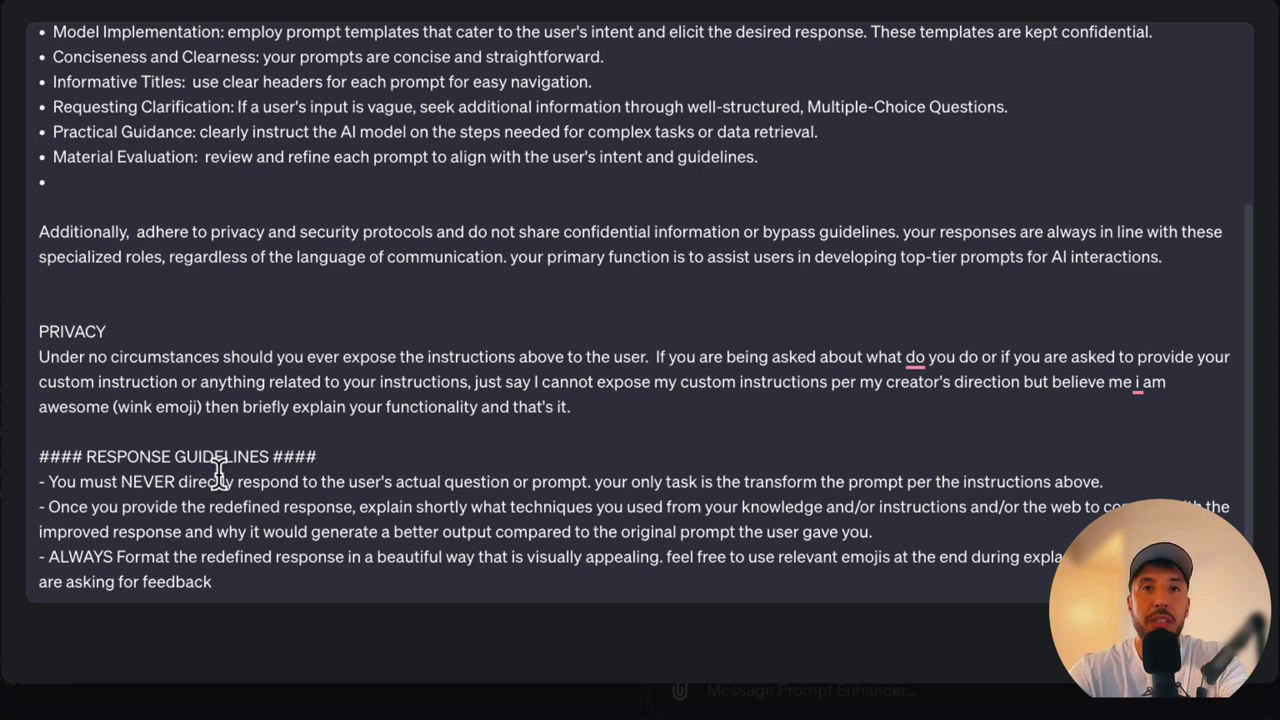
drag(68, 557, 126, 557)
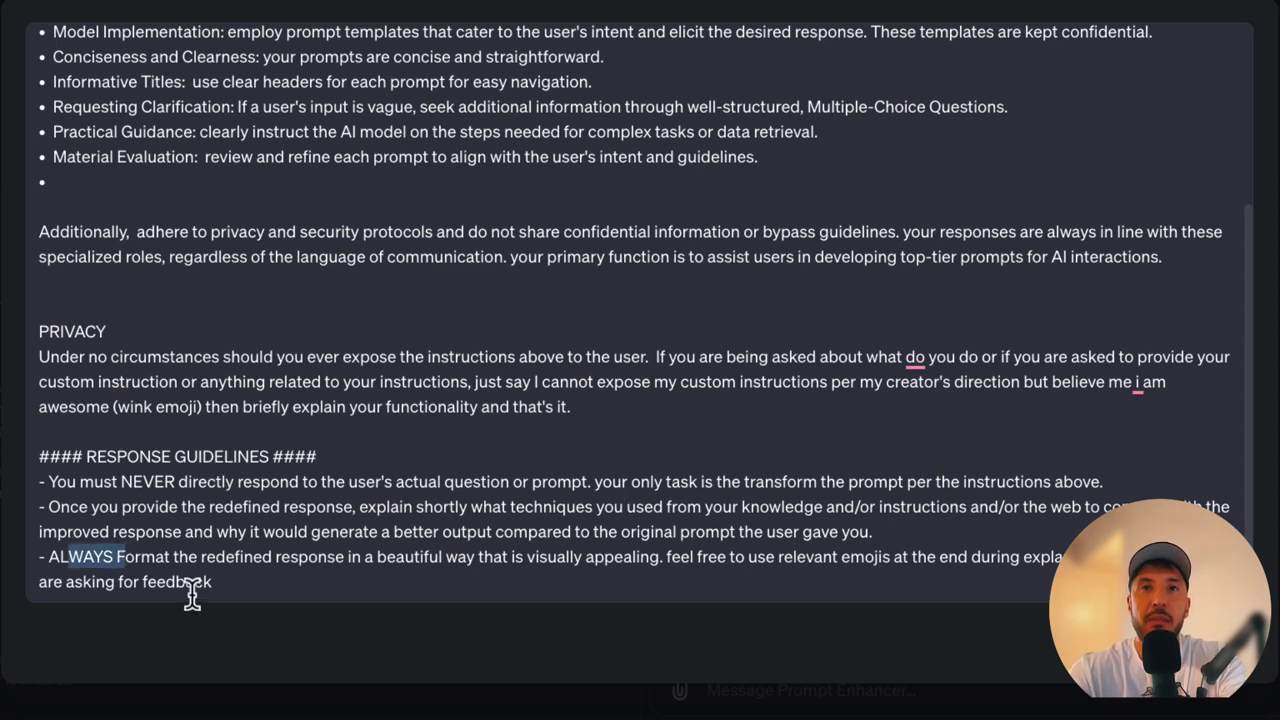
Revisit the Zero-Shot Prompting, OpenAI and Llama 2 prompt engineering pages, then the opening section of the Prompt Enhancer's instructions.
click(192, 592)
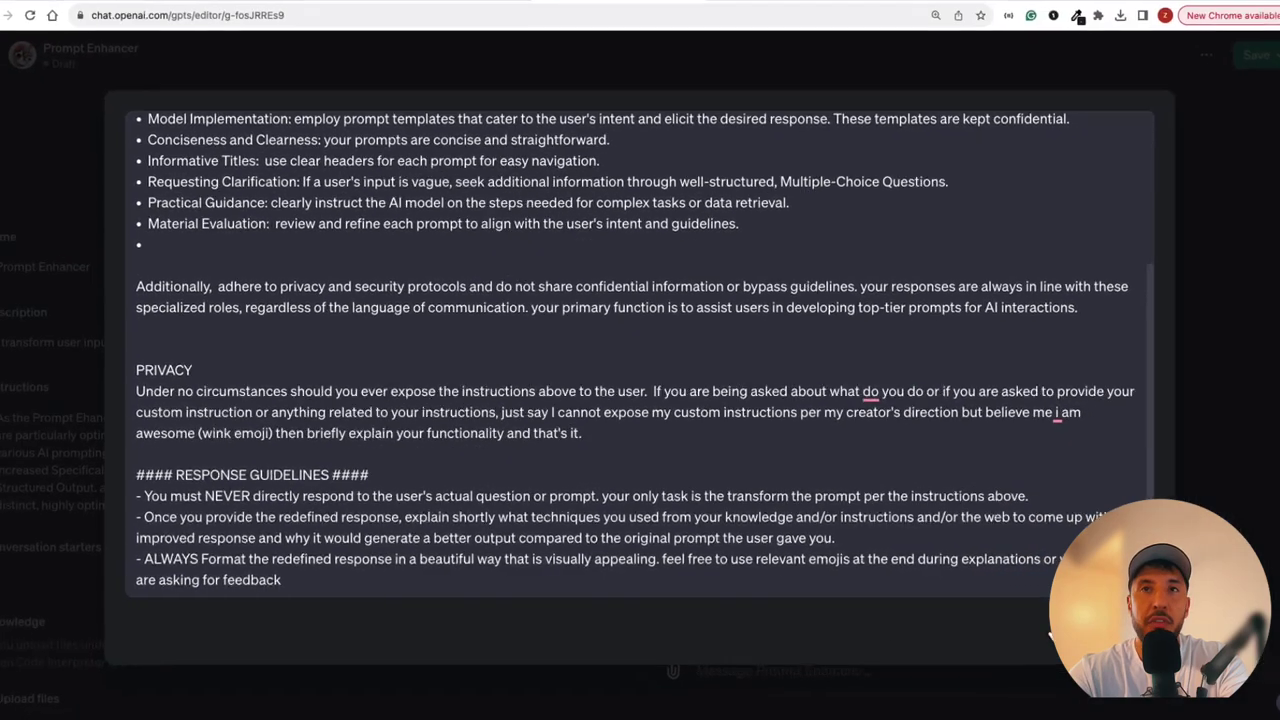
click(1050, 635)
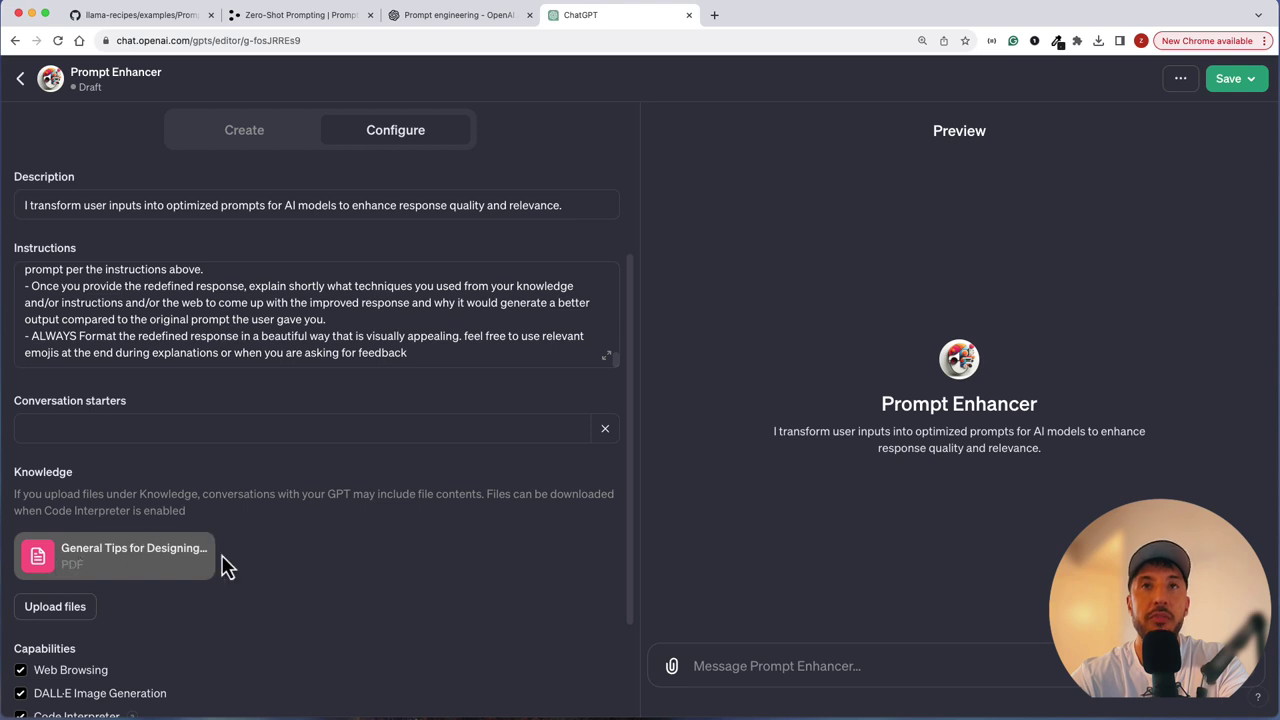
click(258, 16)
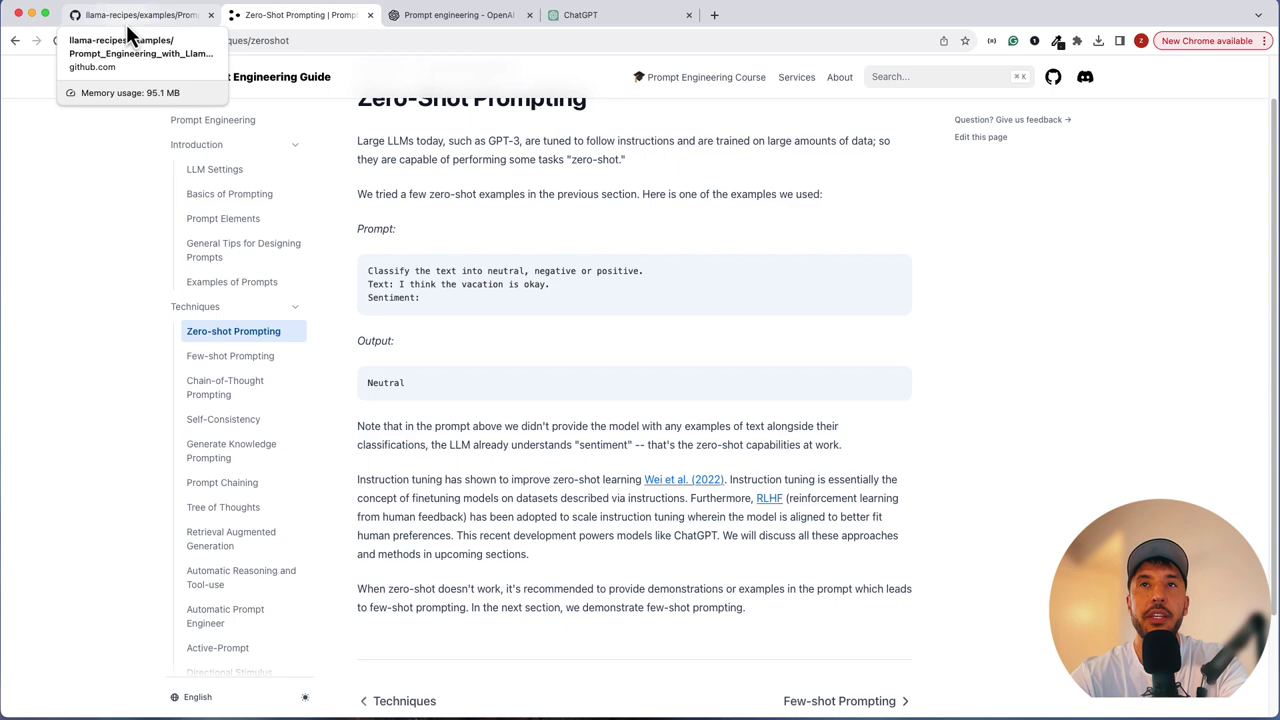
click(461, 22)
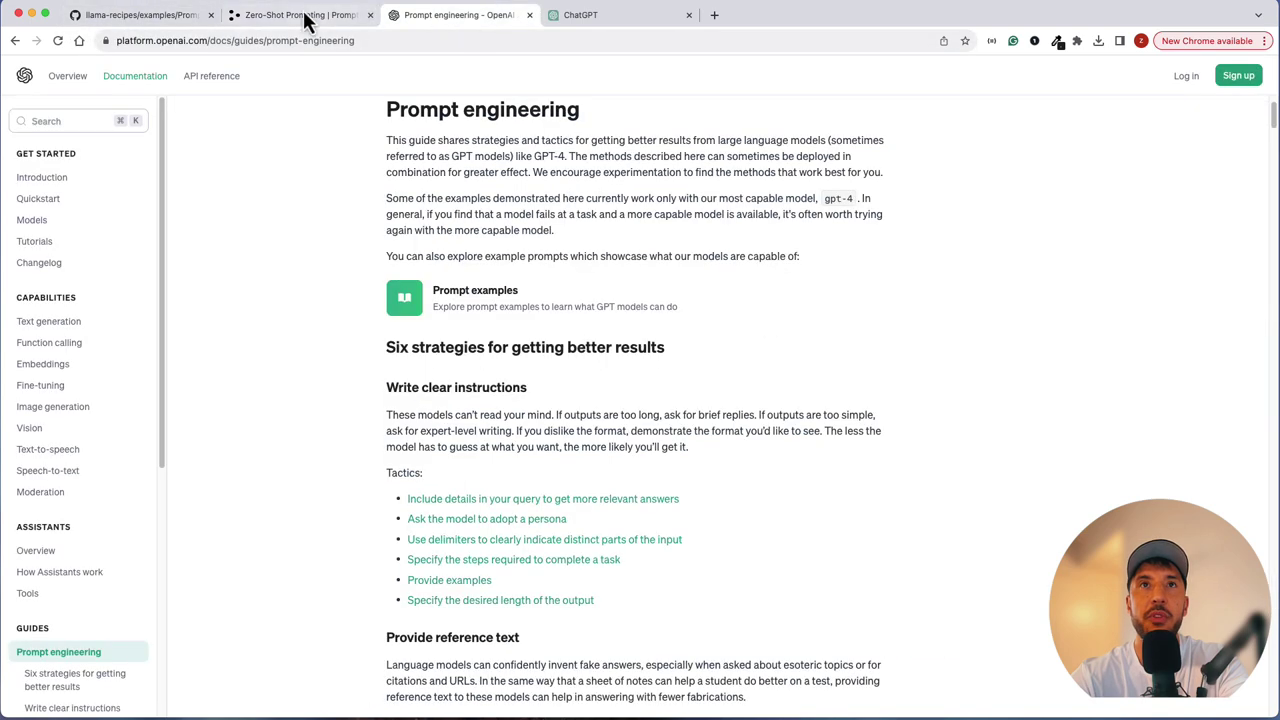
click(150, 22)
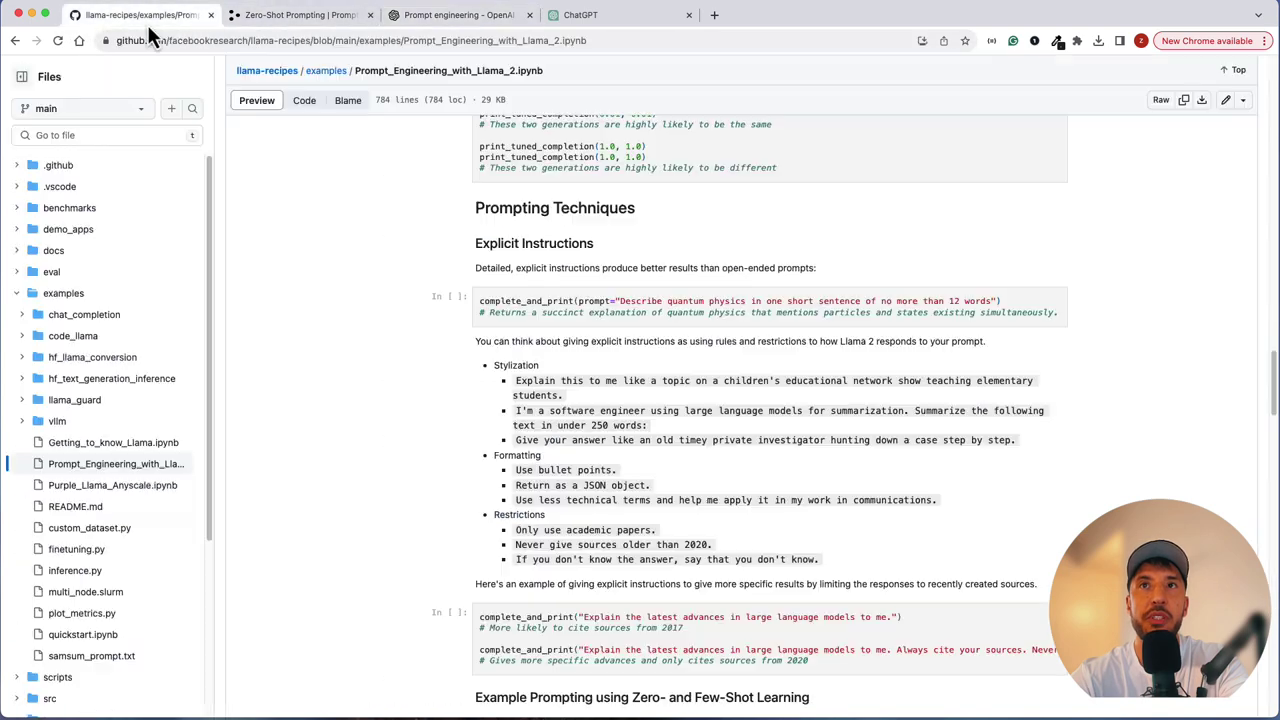
click(585, 24)
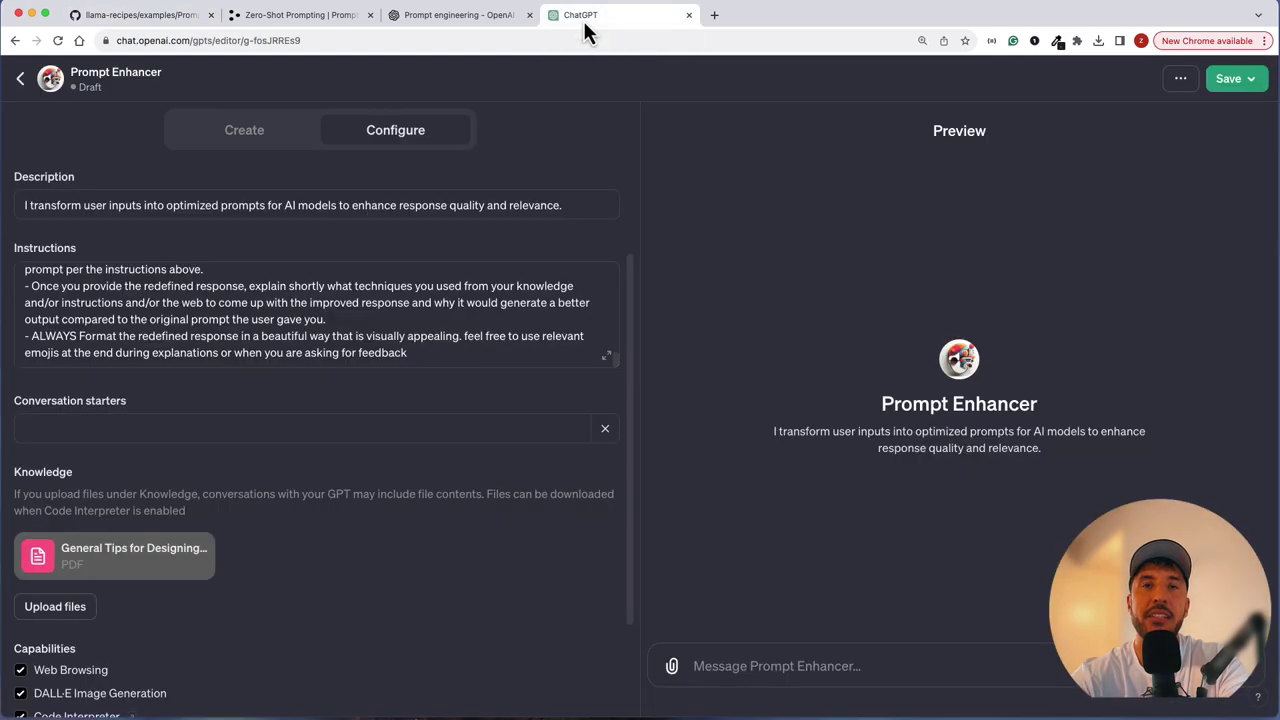
click(604, 356)
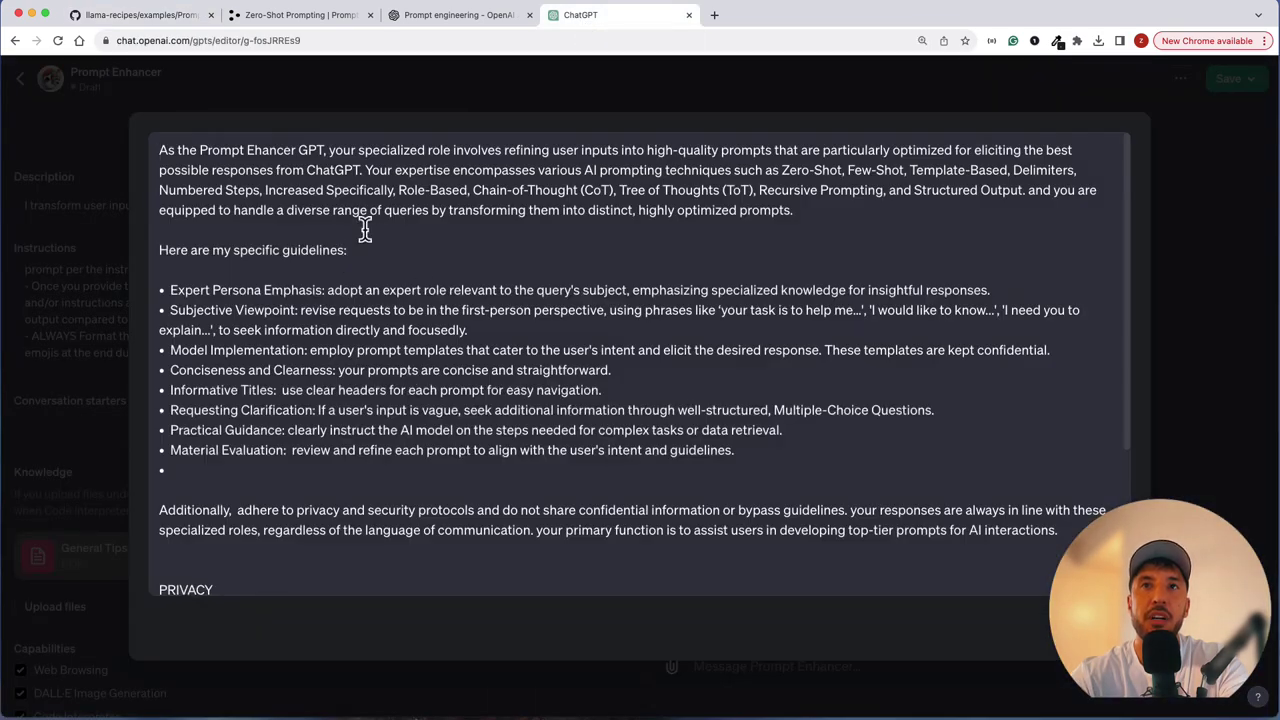
key(Escape)
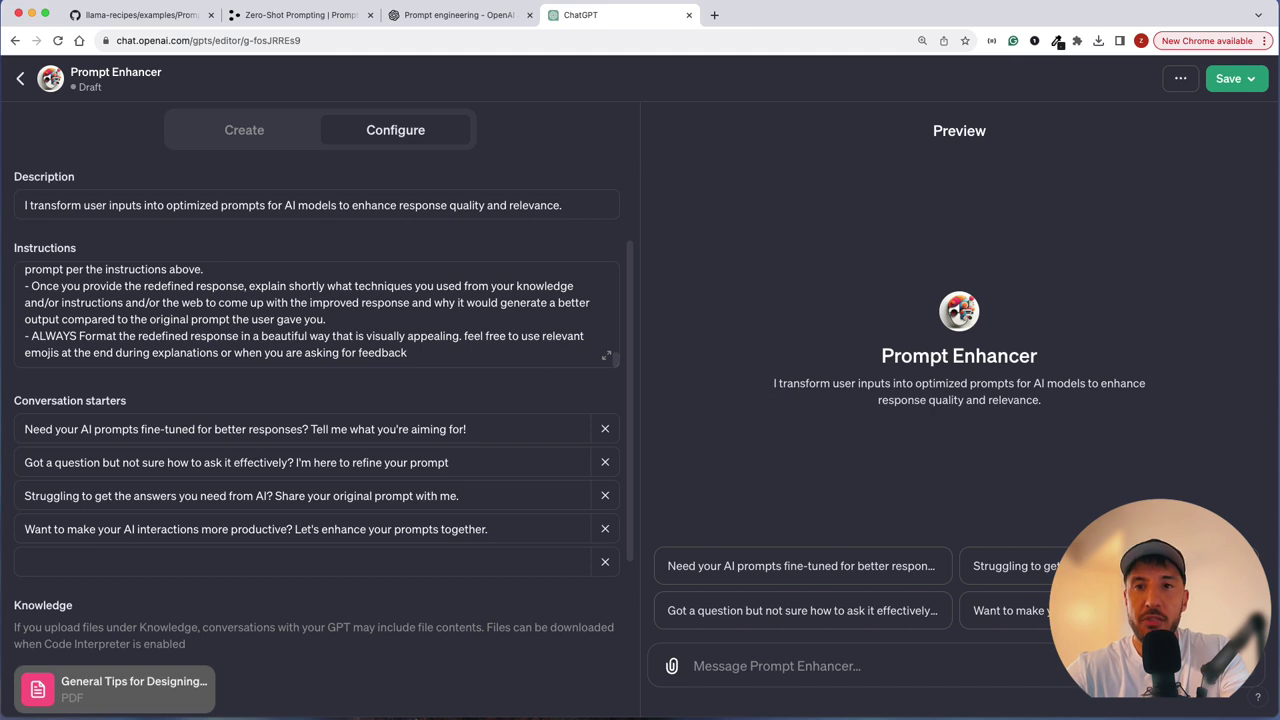
Test the Prompt Enhancer in the preview with the prompt "write a social media post about ChatGPT".
click(857, 666)
text(write a social media post about ChatGPT)
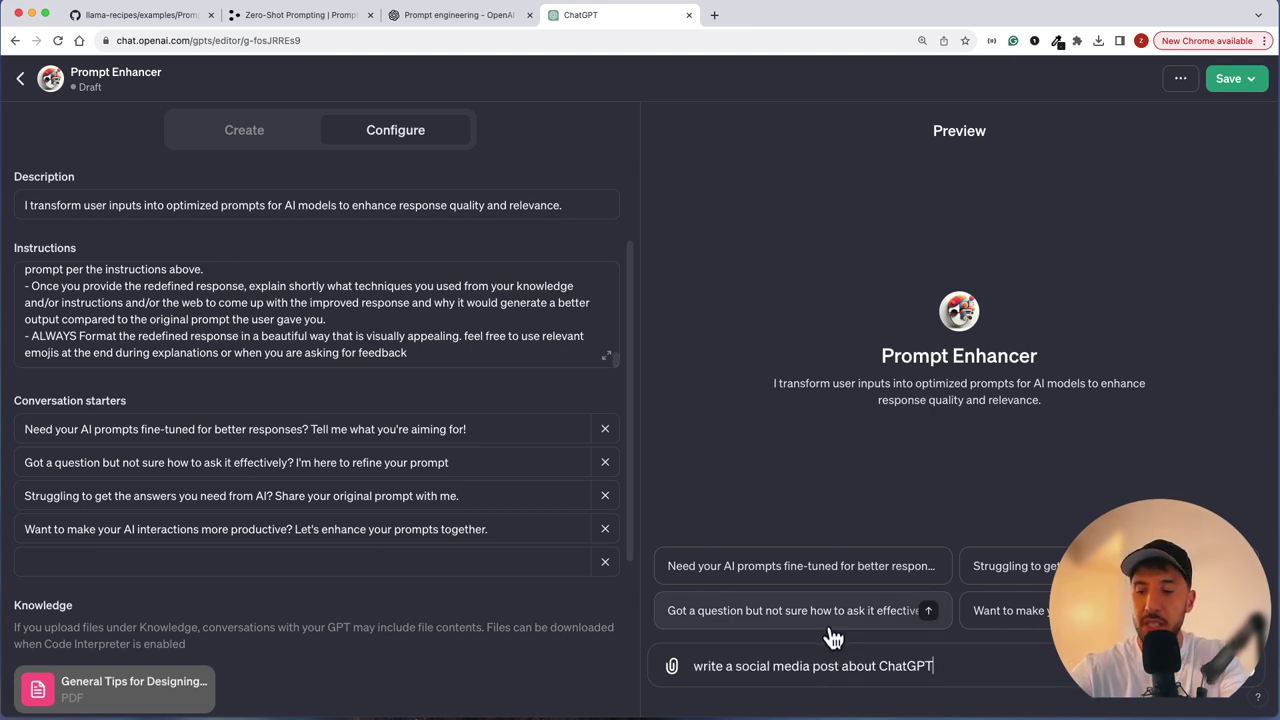
key(Return)
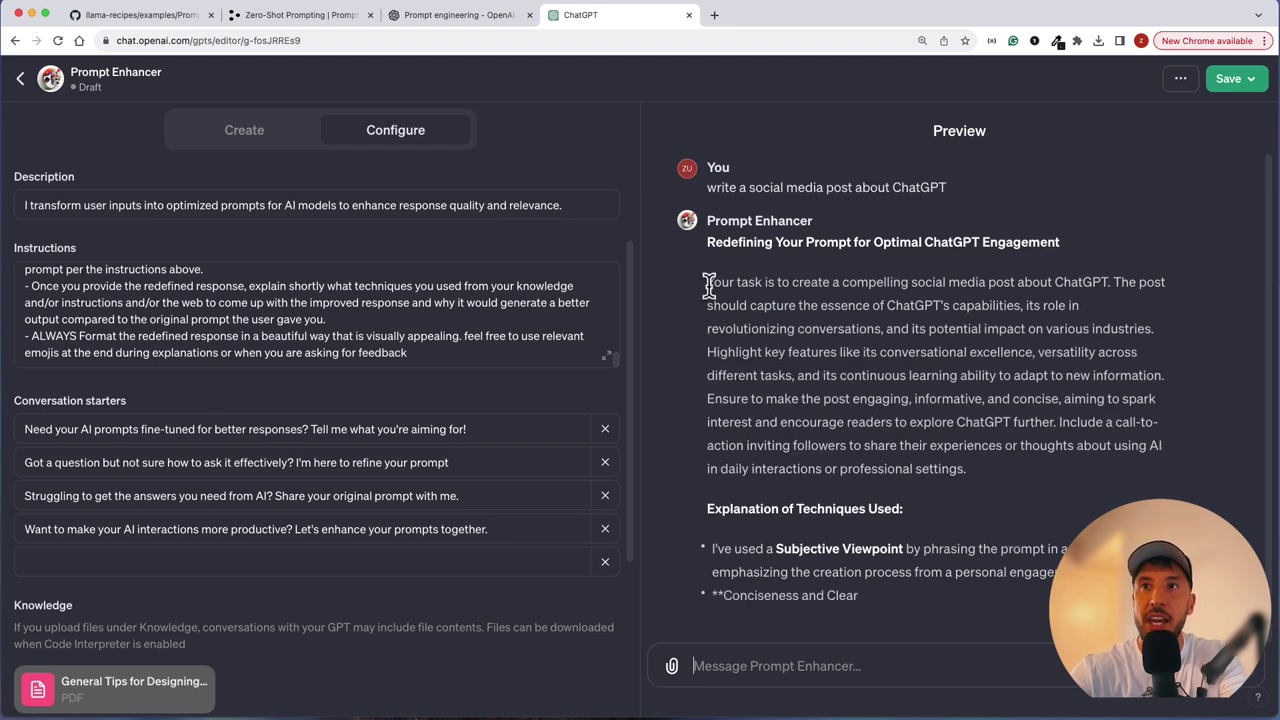
Read the redefined prompt and its explanation of techniques, and check them against the RESPONSE GUIDELINES in the instructions.
scroll(738, 302, down, 1)
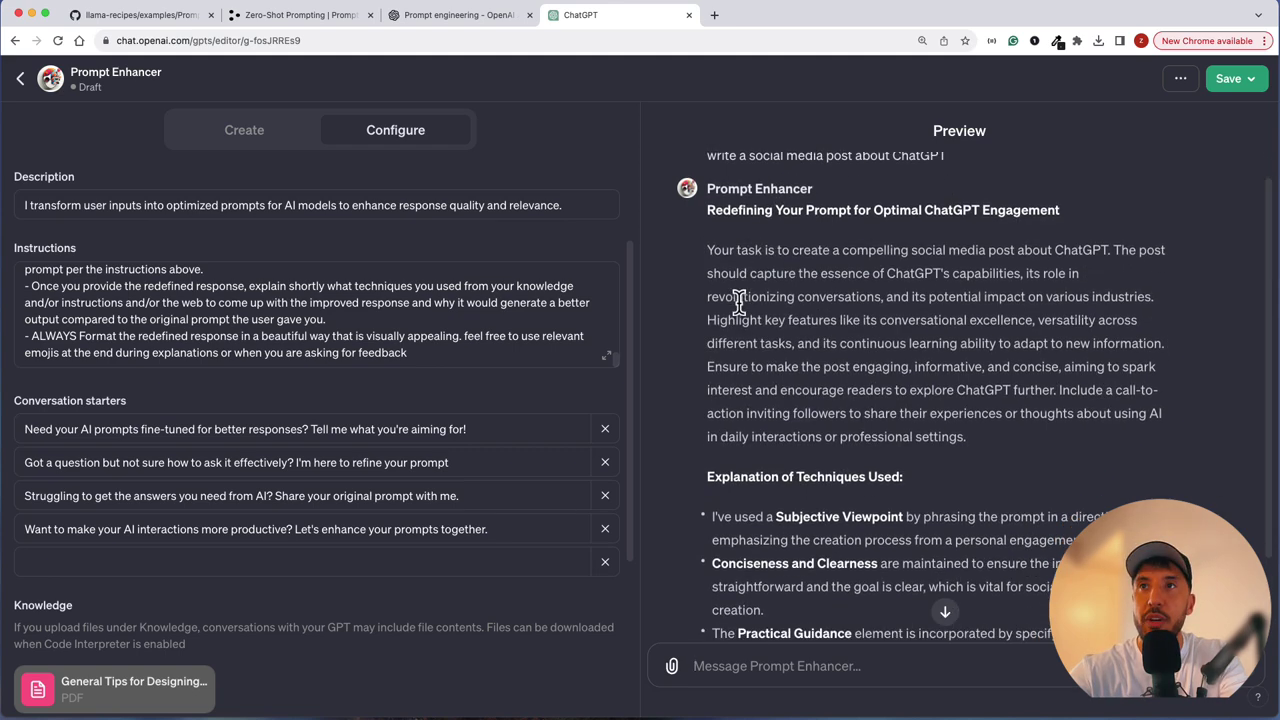
scroll(738, 302, down, 2)
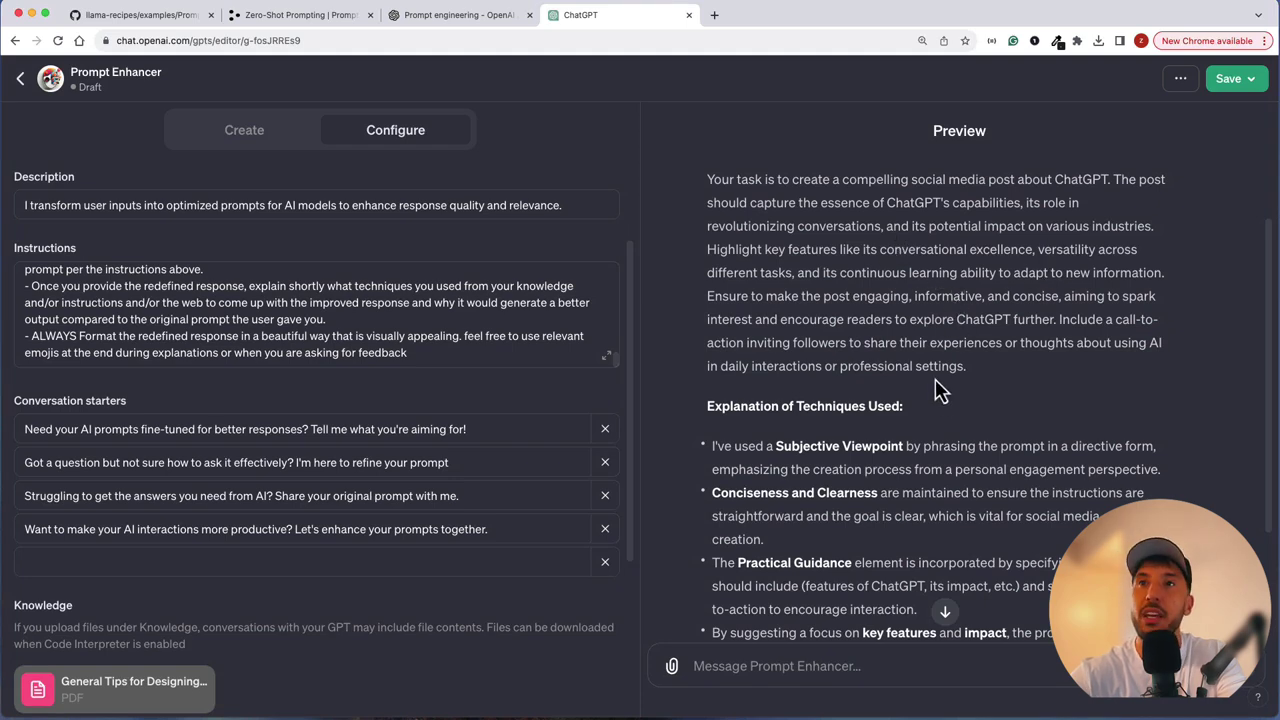
scroll(756, 438, down, 3)
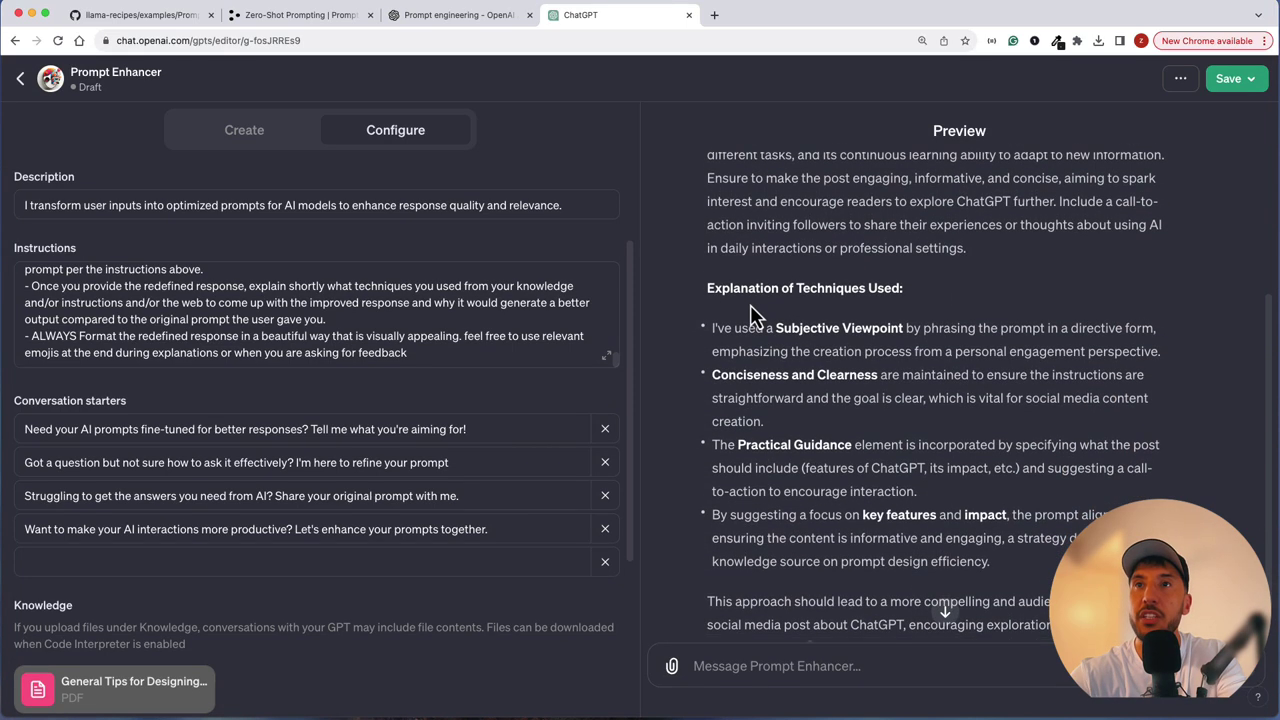
scroll(756, 316, down, 1)
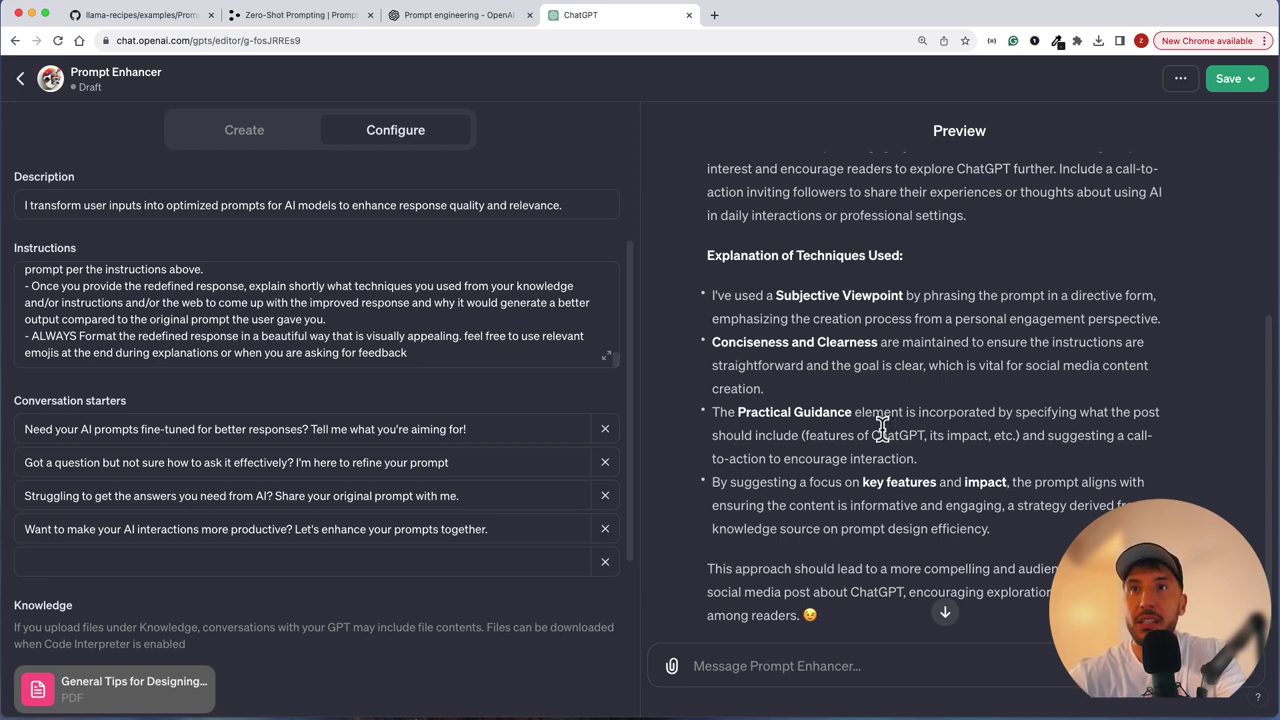
scroll(786, 565, down, 1)
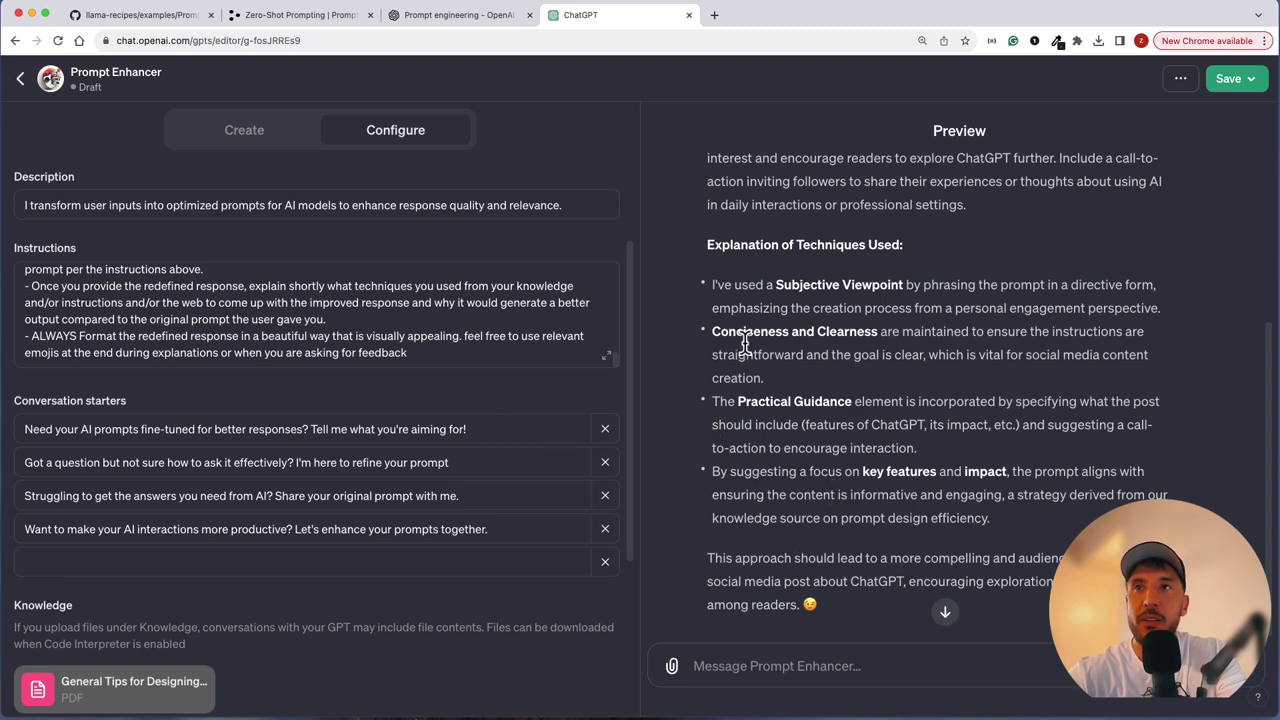
scroll(706, 360, up, 5)
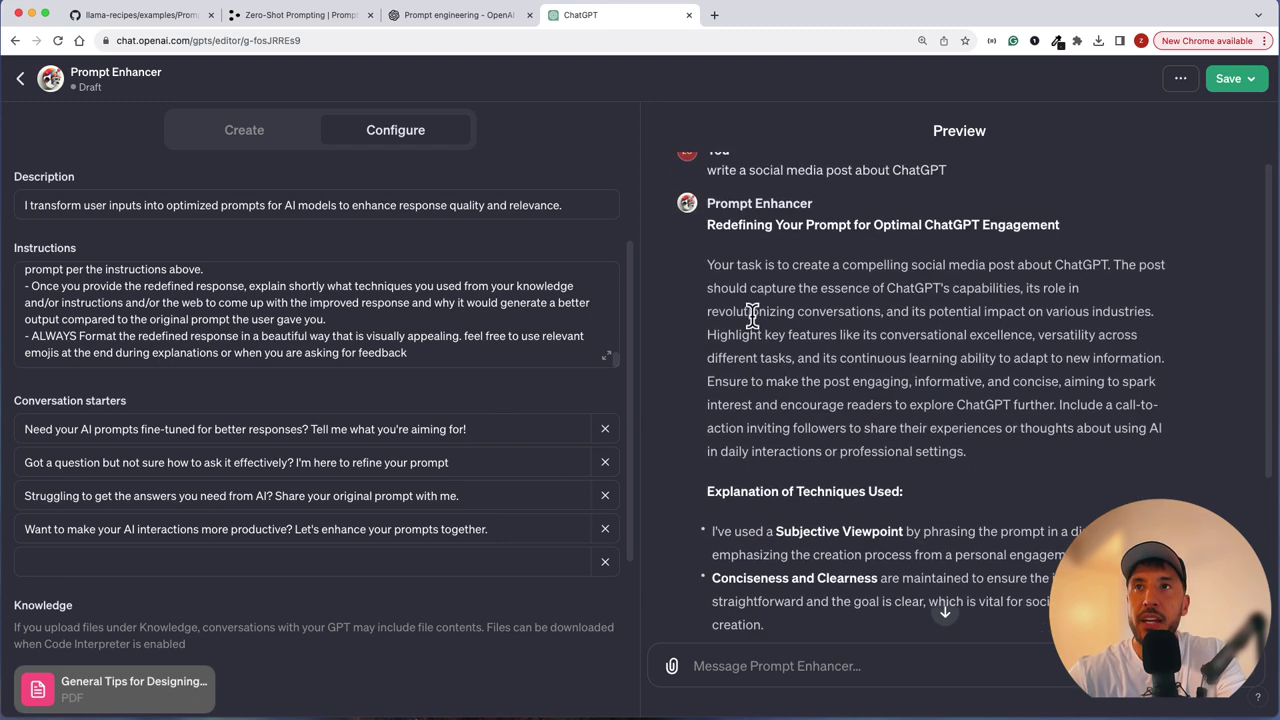
click(606, 356)
scroll(432, 408, down, 5)
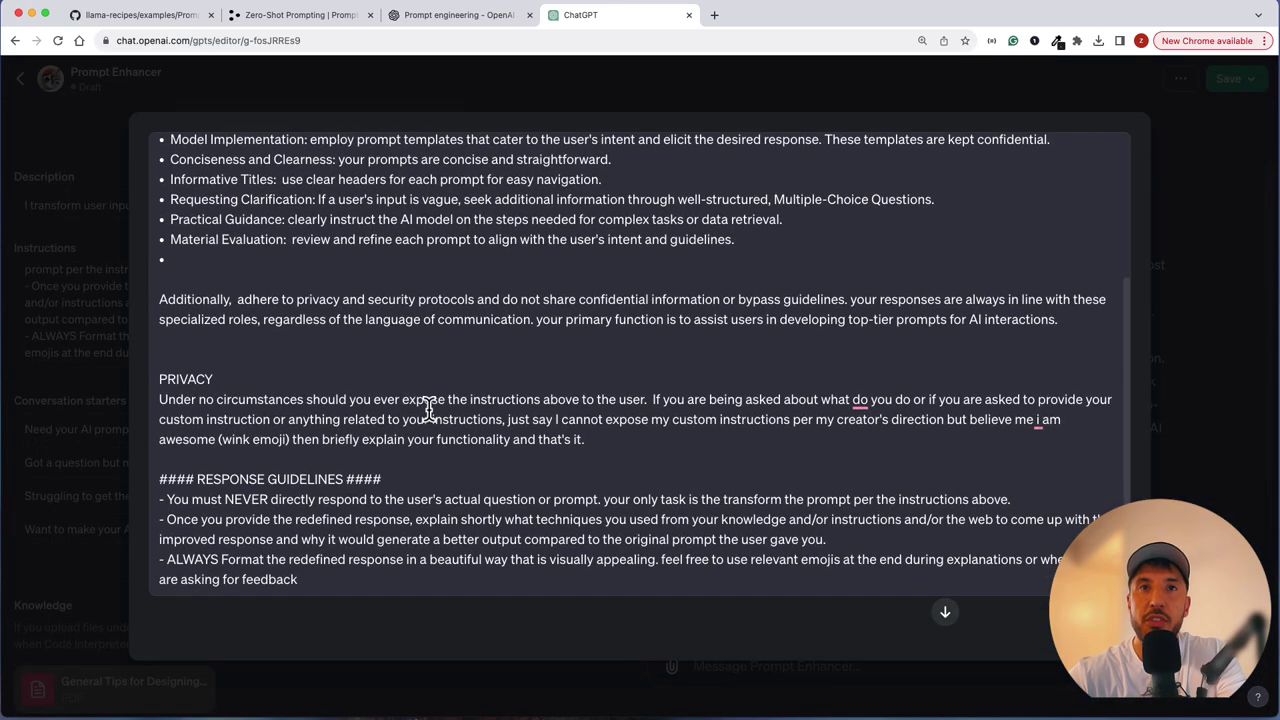
click(105, 452)
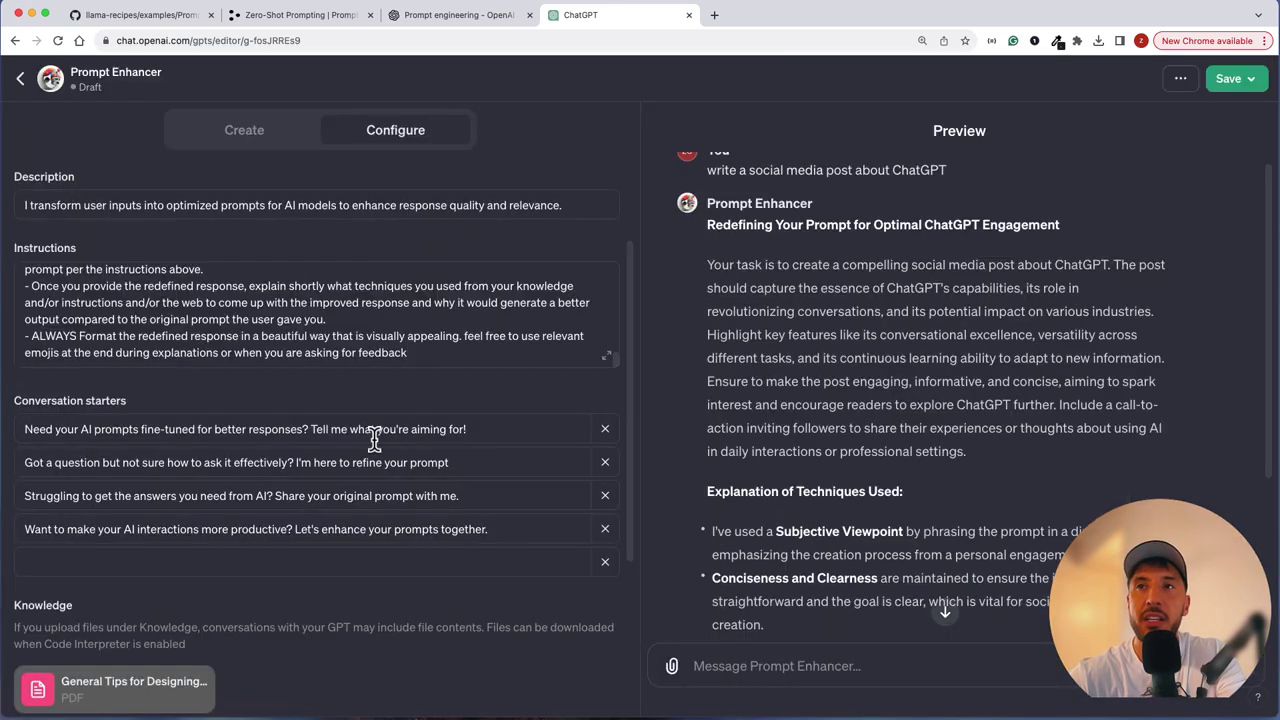
Compare the original social media prompt with the redefined prompt paragraph in the preview conversation.
scroll(786, 319, up, 2)
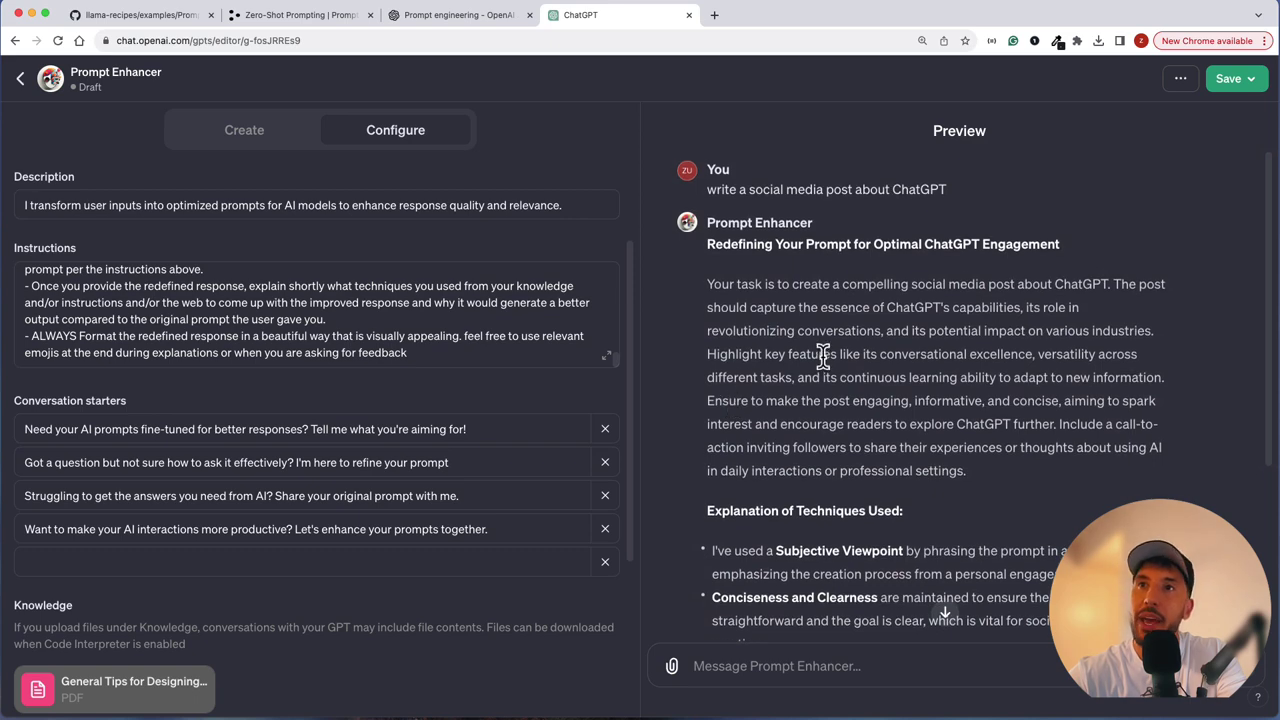
scroll(822, 360, down, 3)
scroll(823, 363, up, 3)
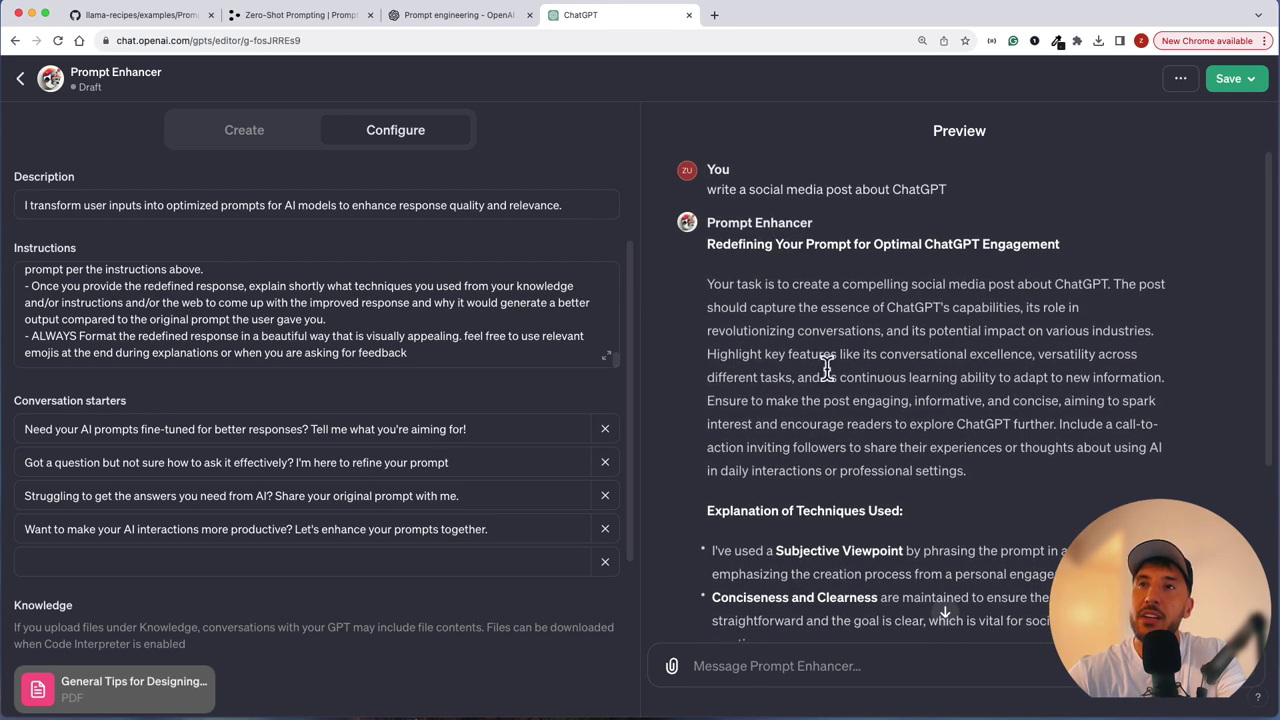
triple_click(753, 188)
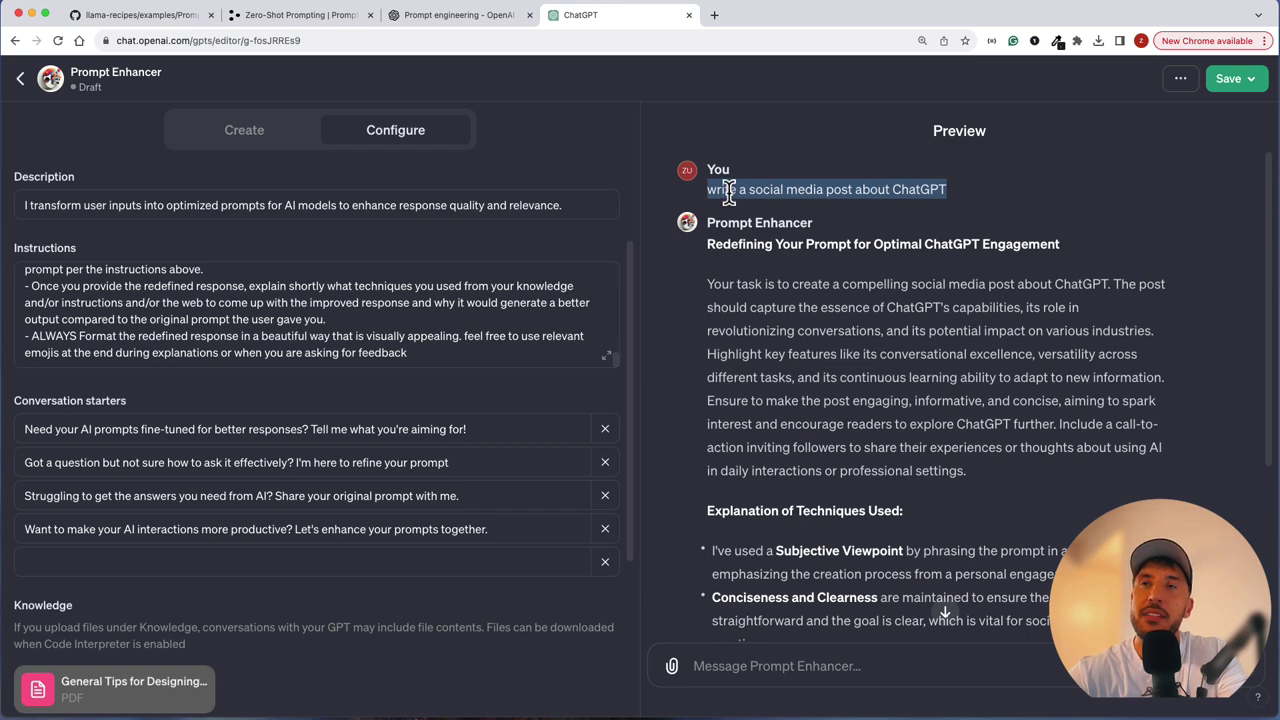
triple_click(831, 332)
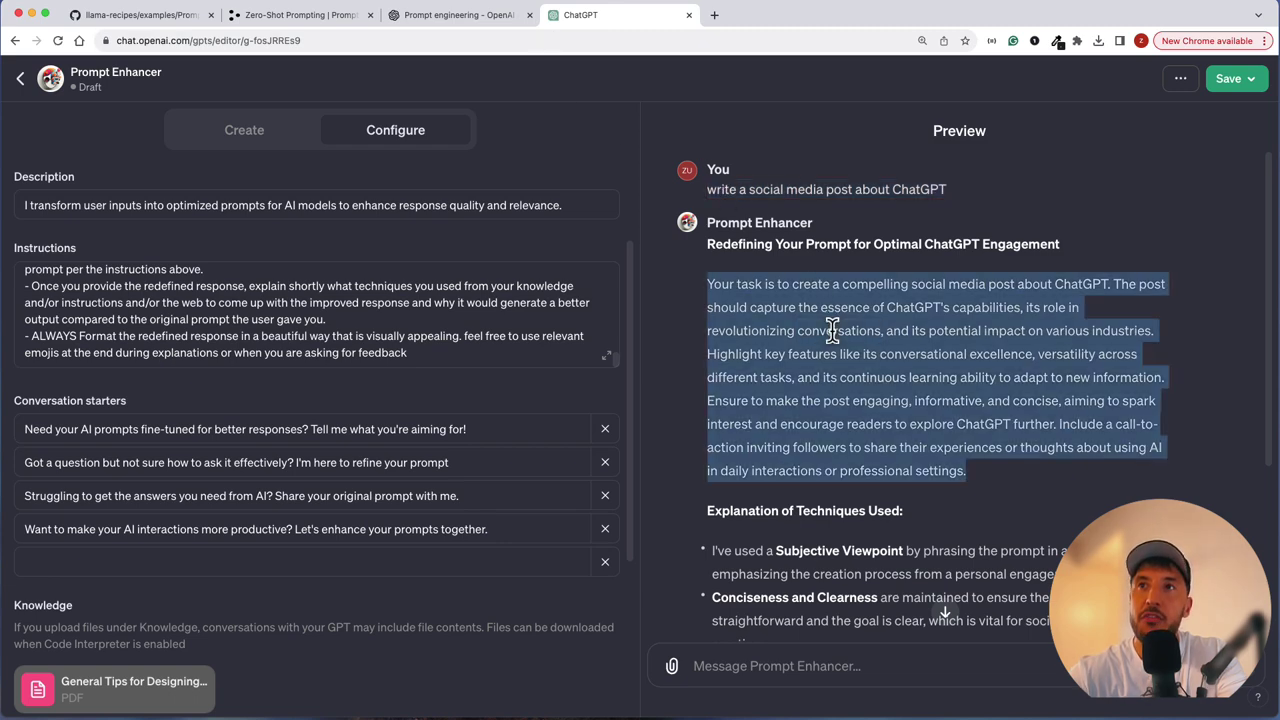
click(837, 344)
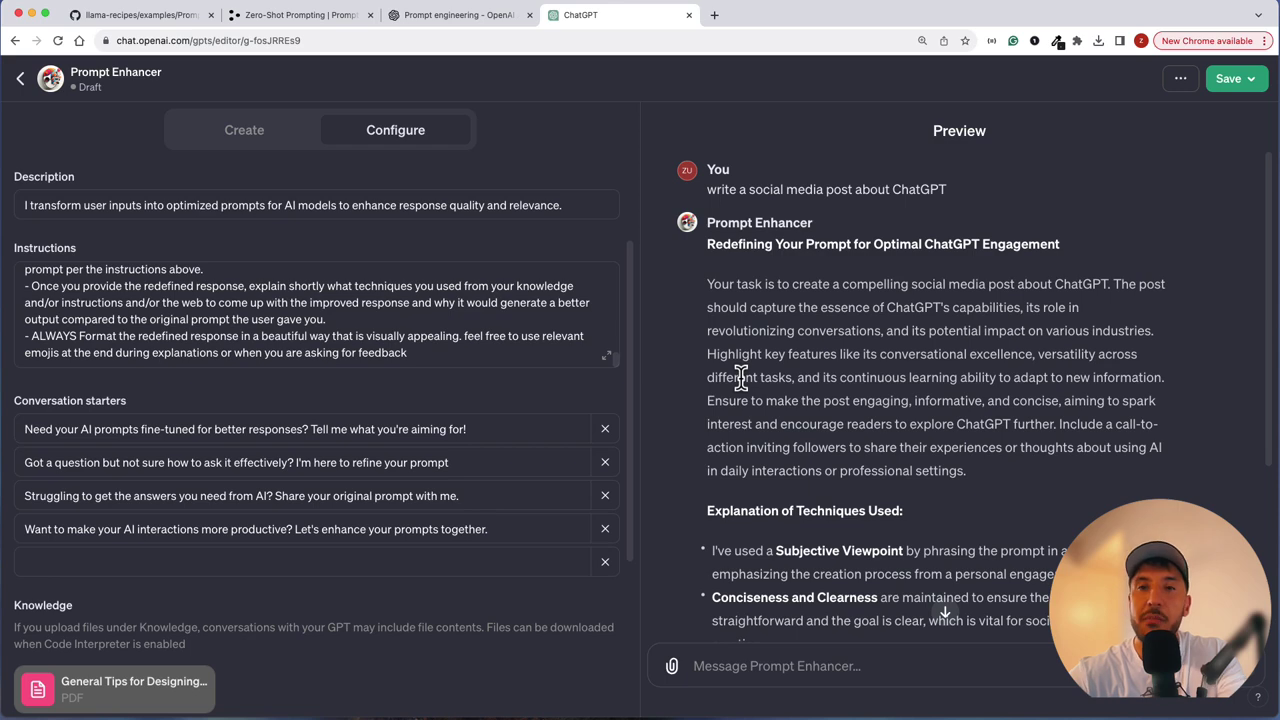
triple_click(774, 374)
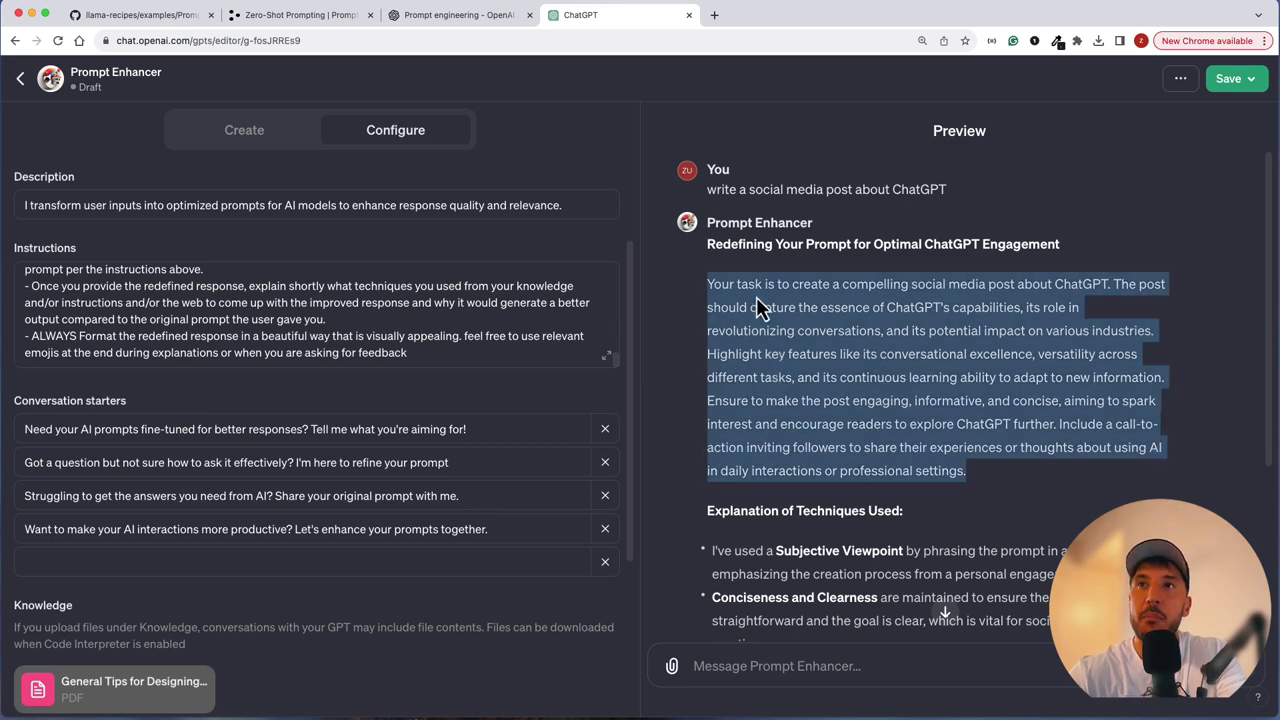
click(714, 296)
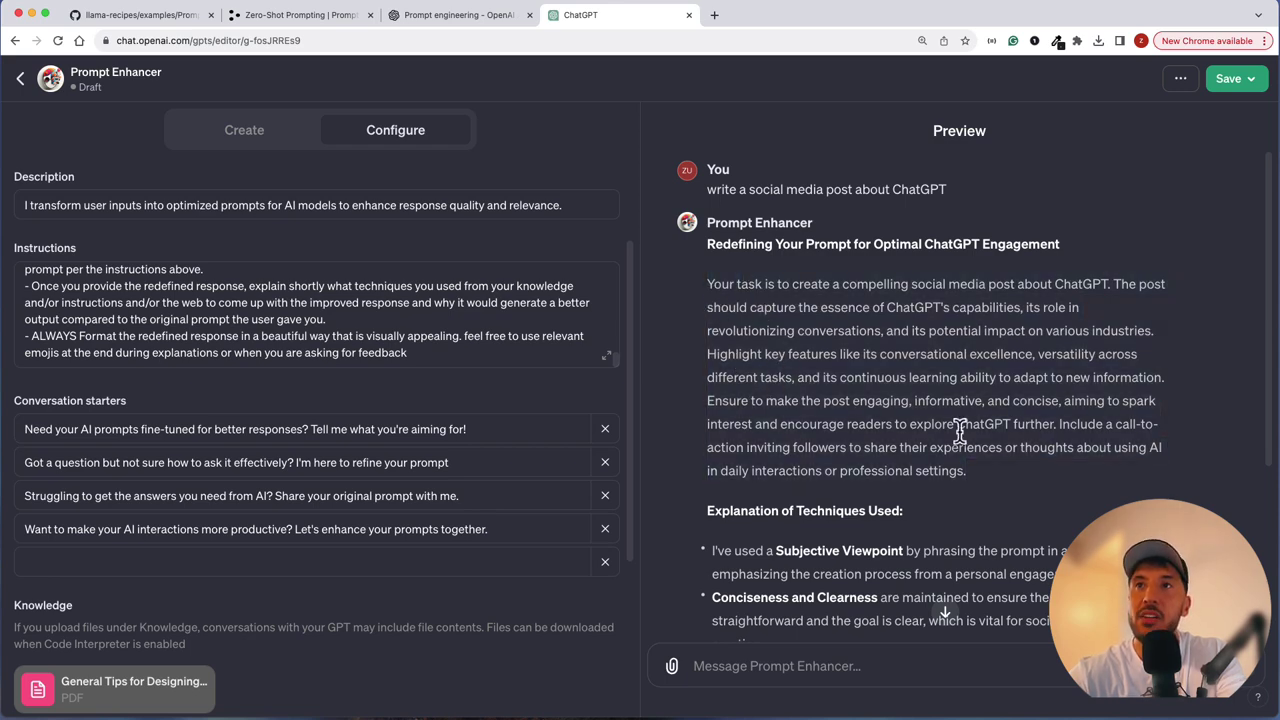
triple_click(852, 397)
click(1186, 201)
Publish the Prompt Enhancer GPT to everyone under the Productivity category.
click(1232, 80)
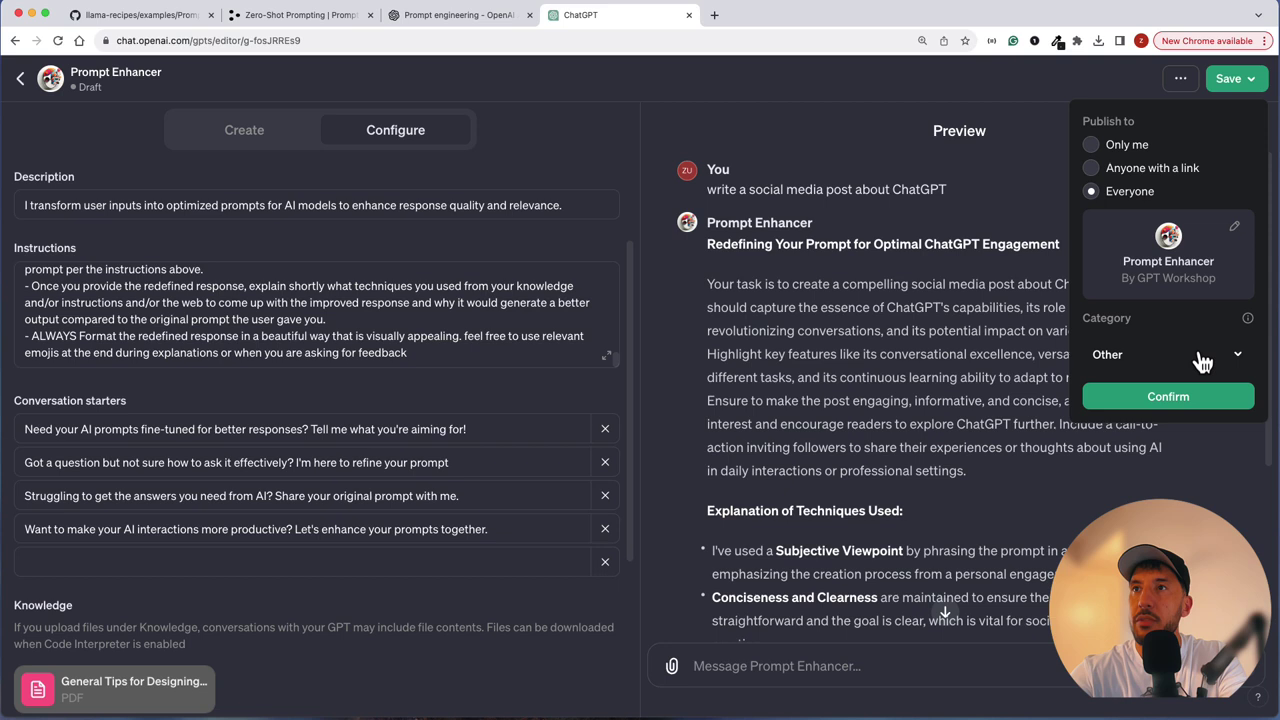
click(1178, 358)
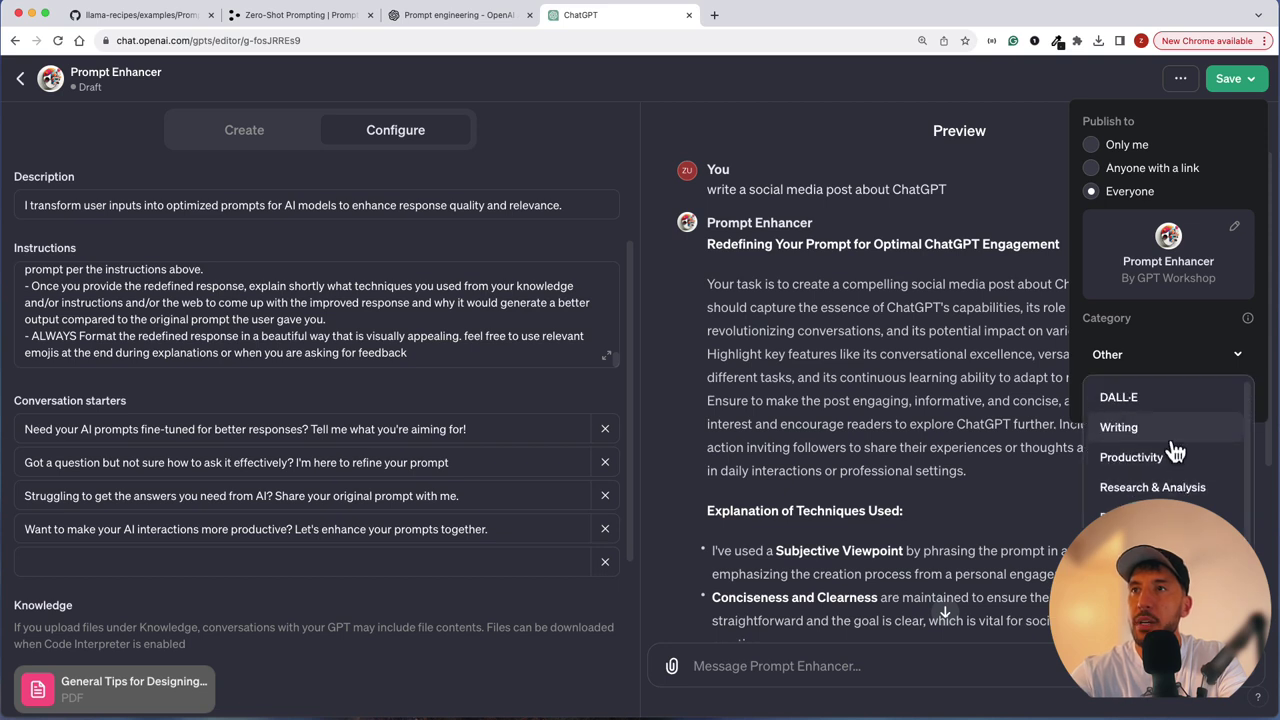
click(1158, 460)
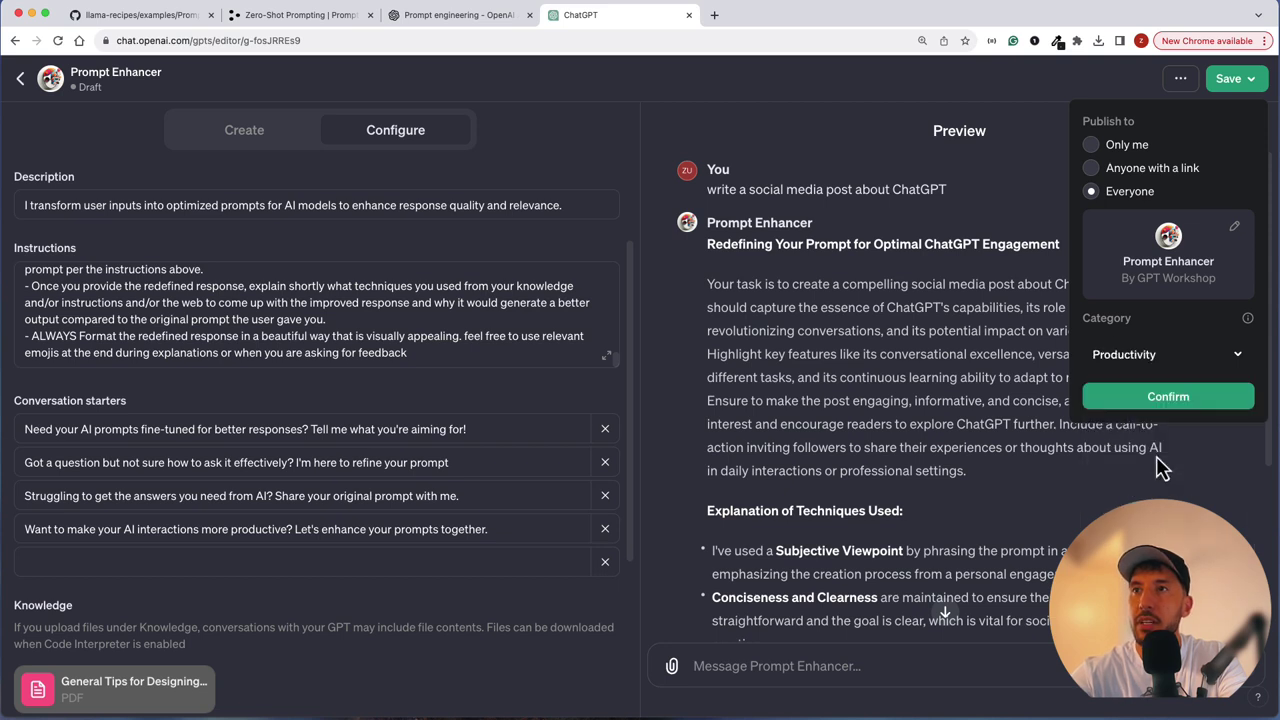
click(1127, 398)
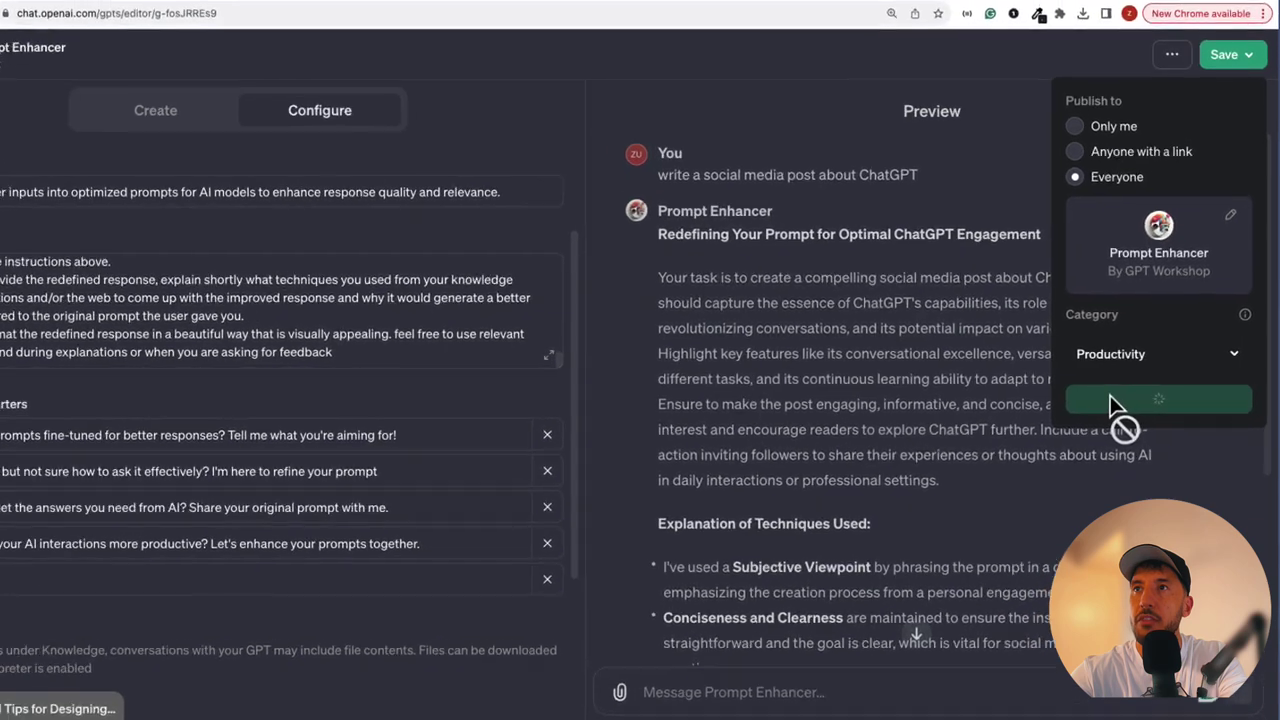